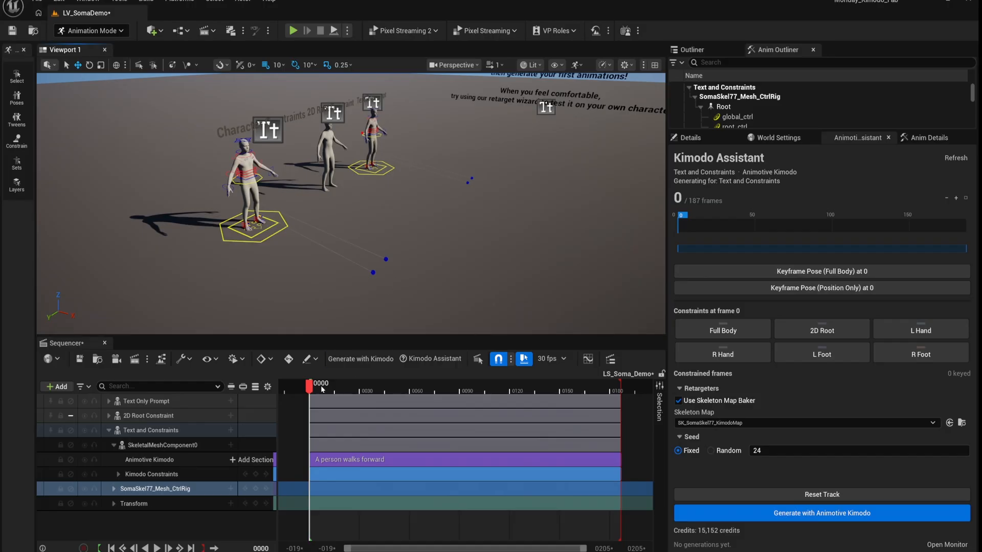
- Key global_ctrl at frame 0, then move the mannequin forward and key it at frame 100
{"action": "left_click", "coordinate": [249, 241]}
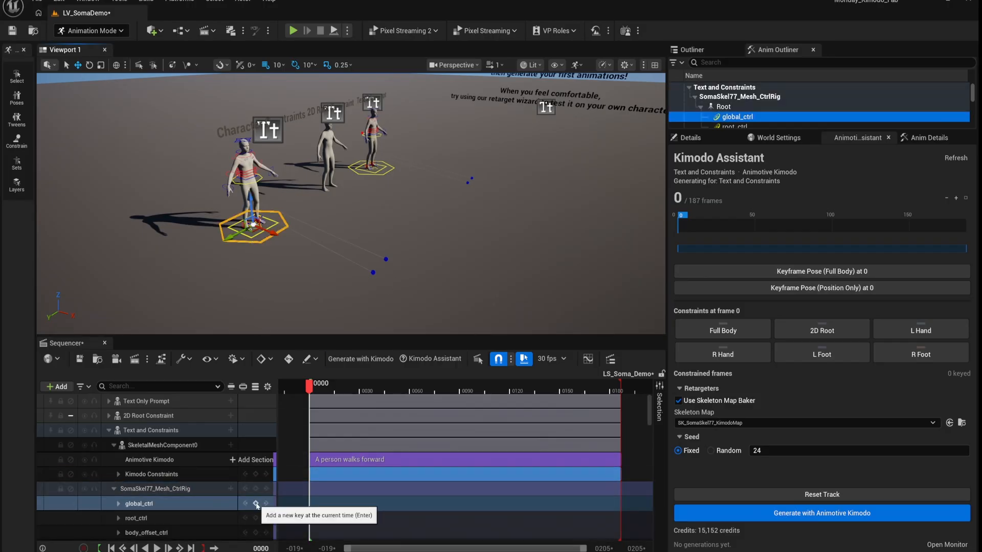
{"action": "left_click", "coordinate": [257, 503]}
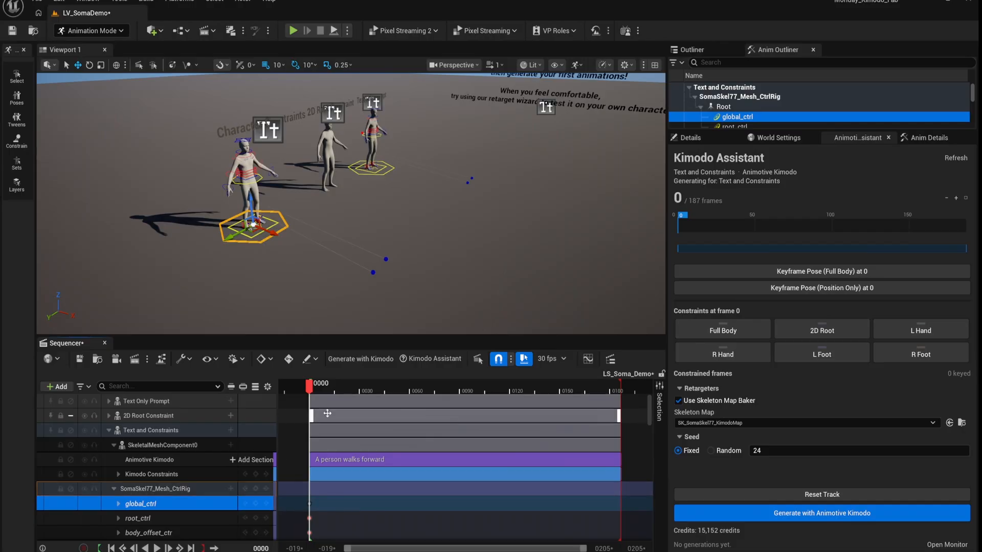
{"action": "left_click_drag", "start_coordinate": [310, 387], "coordinate": [335, 388]}
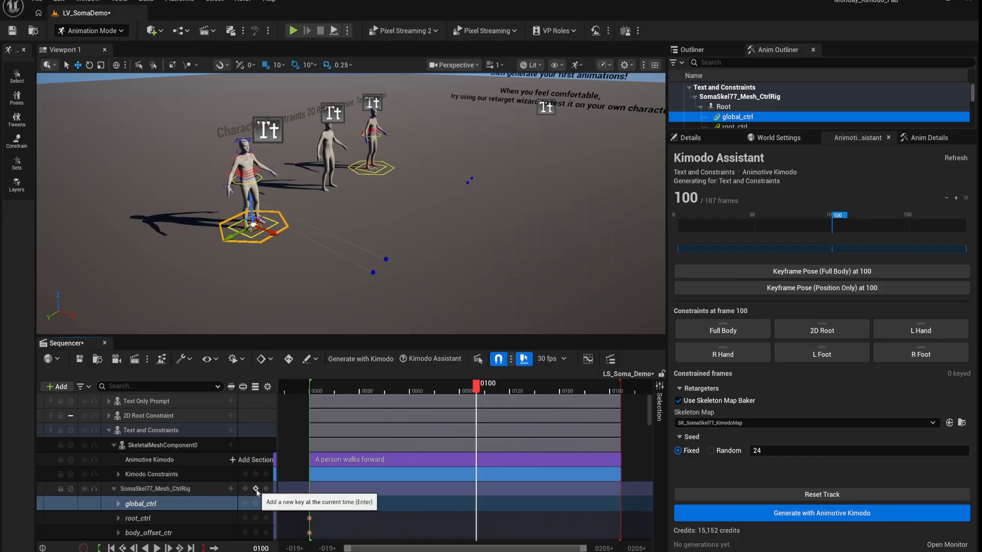
{"action": "left_click_drag", "start_coordinate": [270, 233], "coordinate": [458, 310]}
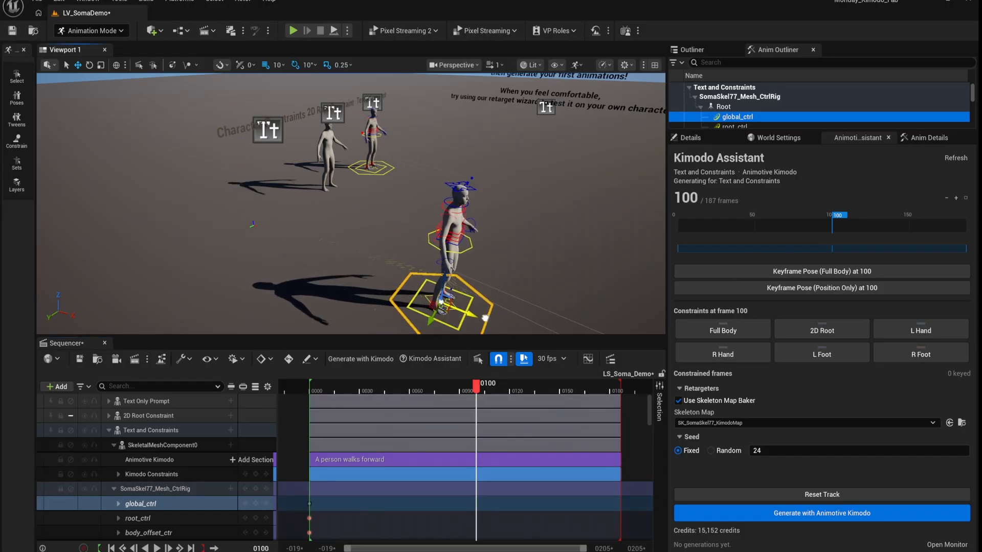
{"action": "left_click", "coordinate": [260, 489]}
- Key the right foot's raised pose at frame 27 and add a left-foot Kimodo constraint there
{"action": "left_click_drag", "start_coordinate": [312, 393], "coordinate": [356, 397]}
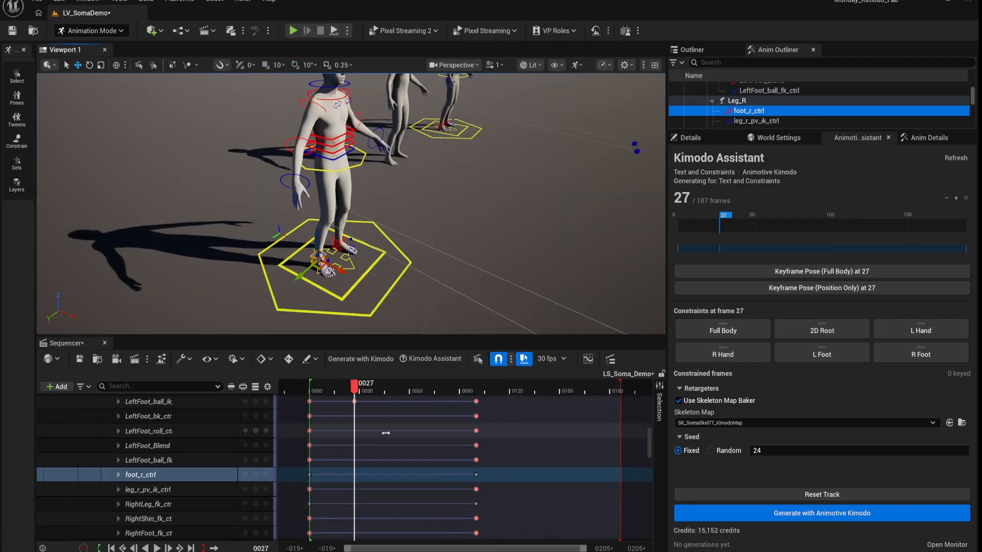
{"action": "left_click", "coordinate": [81, 66]}
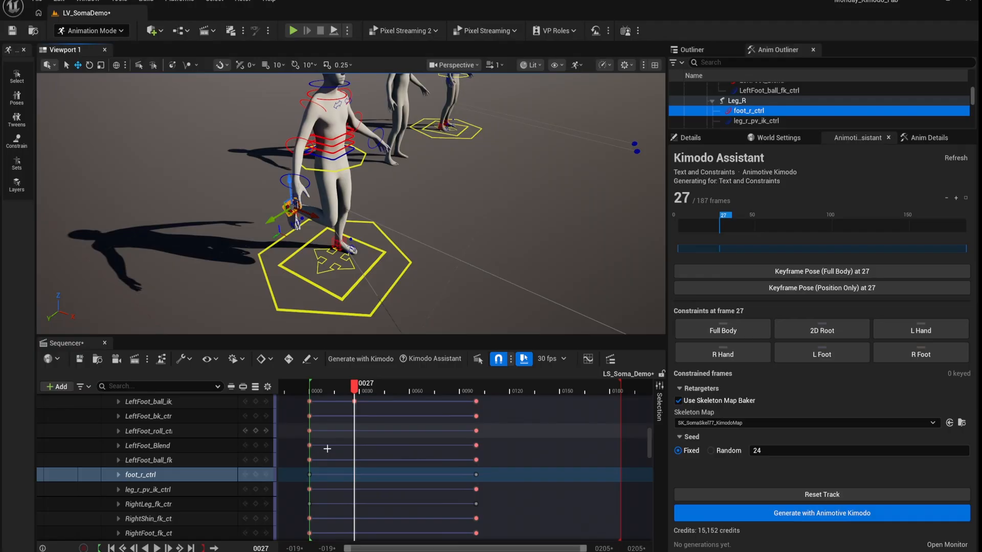
{"action": "left_click", "coordinate": [337, 244]}
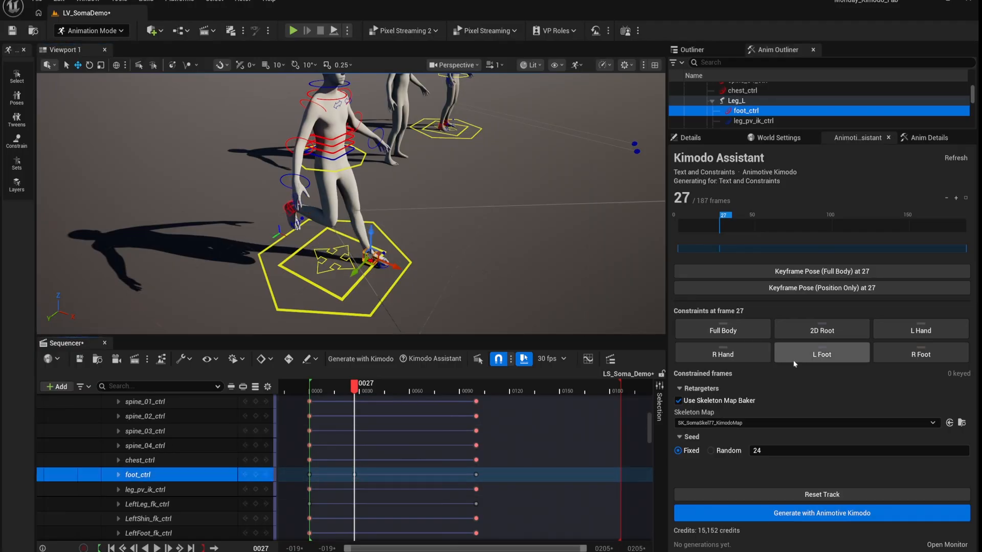
{"action": "left_click", "coordinate": [821, 357]}
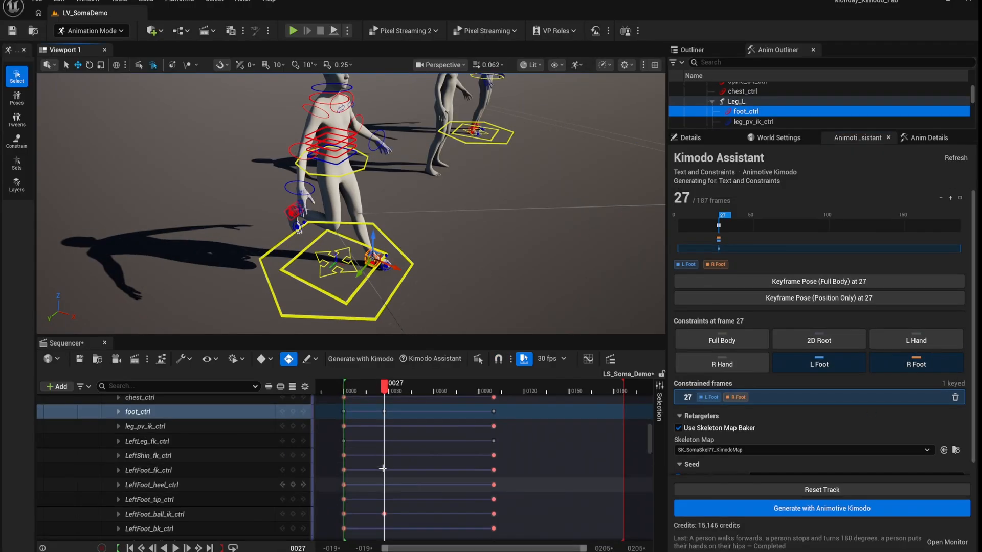
- Scroll through the Kimodo constraint list and move the playhead to frame 49
{"action": "scroll", "coordinate": [389, 466], "scroll_direction": "up", "scroll_amount": 5}
{"action": "scroll", "coordinate": [389, 466], "scroll_direction": "up", "scroll_amount": 6}
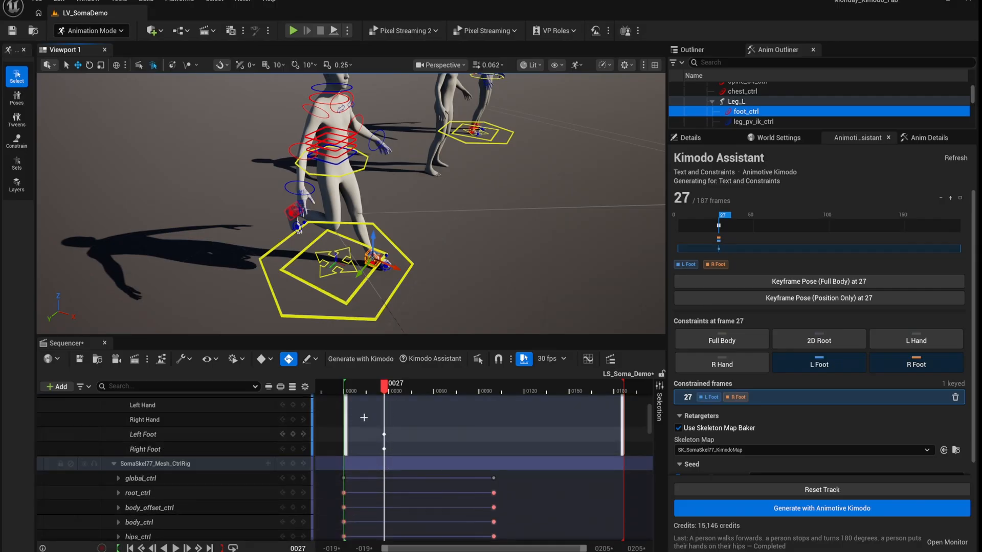
{"action": "scroll", "coordinate": [388, 466], "scroll_direction": "down", "scroll_amount": 1}
{"action": "scroll", "coordinate": [389, 465], "scroll_direction": "down", "scroll_amount": 12}
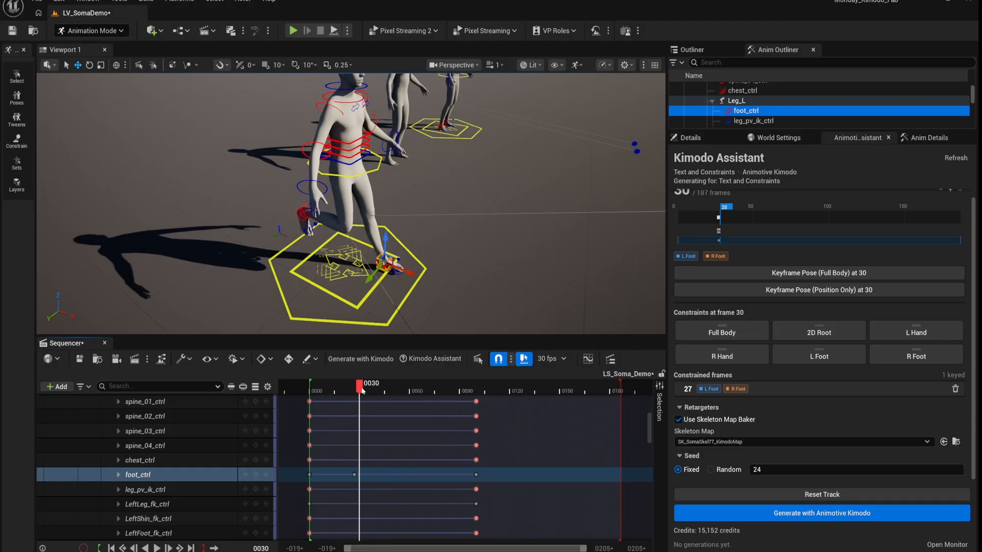
{"action": "left_click_drag", "start_coordinate": [363, 391], "coordinate": [394, 392]}
{"action": "right_click_drag", "start_coordinate": [404, 256], "coordinate": [475, 254]}
- Rotate the right upper arm downward and key it at frame 49
{"action": "key", "text": "w"}
{"action": "left_click", "coordinate": [254, 245]}
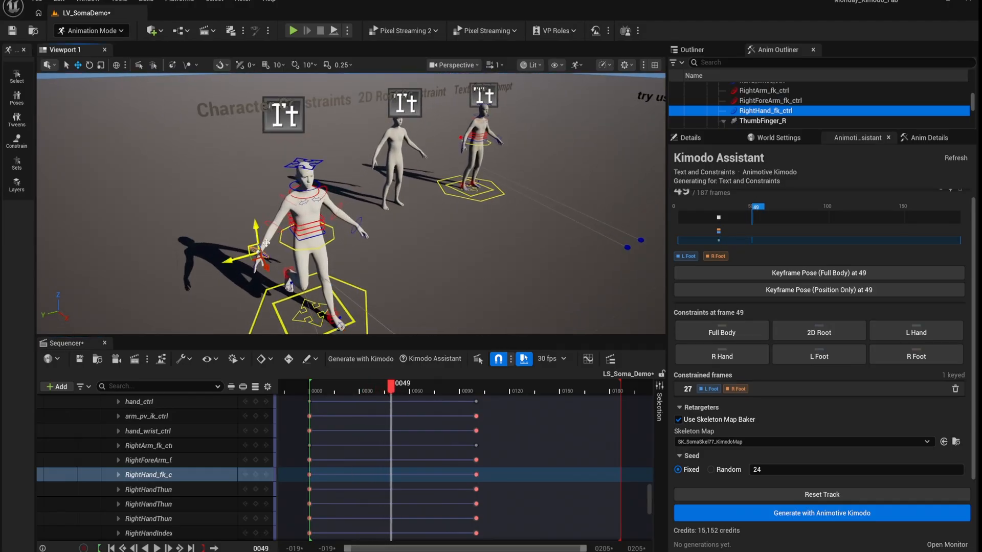
{"action": "key", "text": "d"}
{"action": "right_click_drag", "start_coordinate": [319, 272], "coordinate": [269, 264]}
{"action": "left_click", "coordinate": [322, 198]}
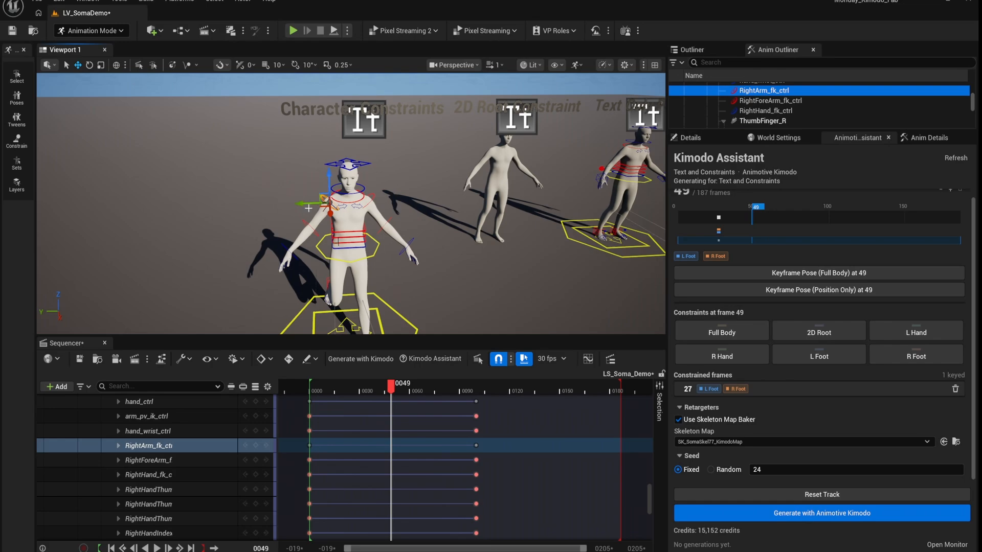
{"action": "key", "text": "e"}
{"action": "left_click_drag", "start_coordinate": [308, 208], "coordinate": [298, 178]}
{"action": "key", "text": "a"}
{"action": "right_click_drag", "start_coordinate": [376, 240], "coordinate": [424, 266]}
{"action": "left_click", "coordinate": [256, 446]}
- Select the right forearm and hand controls and key the right hand pose at frame 49
{"action": "left_click", "coordinate": [255, 461]}
{"action": "right_click_drag", "start_coordinate": [377, 222], "coordinate": [307, 205]}
{"action": "key", "text": "w"}
{"action": "key", "text": "d"}
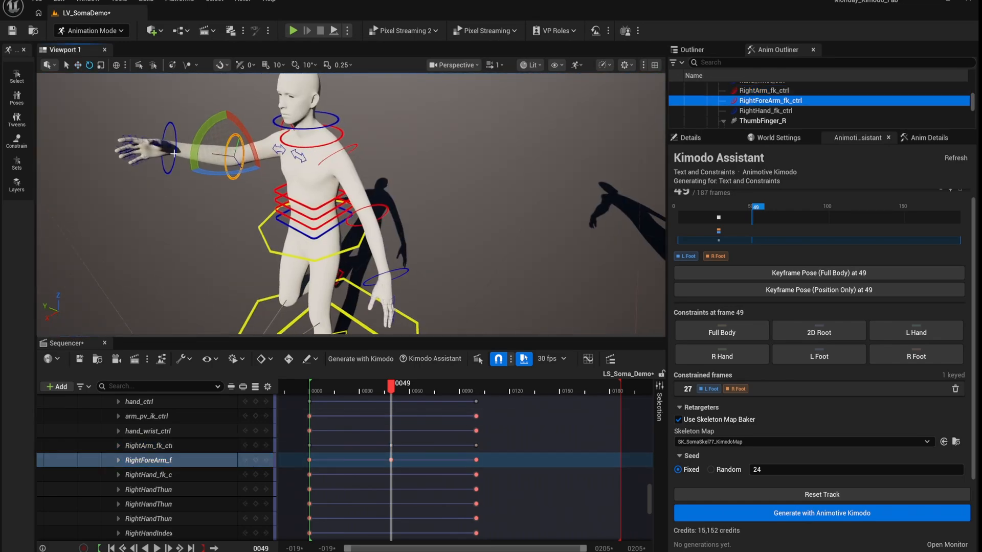
{"action": "left_click", "coordinate": [174, 148]}
{"action": "left_click", "coordinate": [256, 474]}
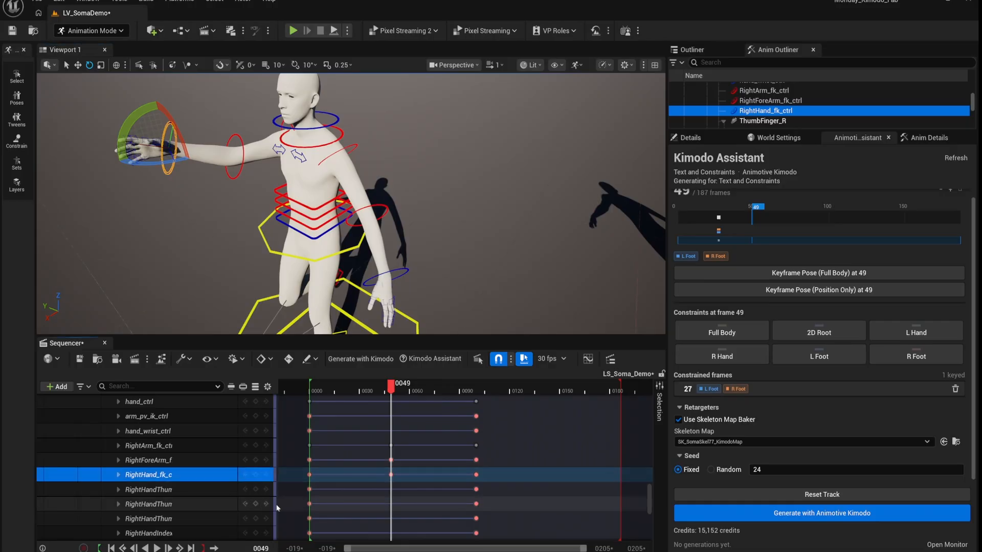
- Pull the view back to show both mannequins and move the playhead to frame 64
{"action": "right_click_drag", "start_coordinate": [161, 205], "coordinate": [197, 205]}
{"action": "key", "text": "s"}
{"action": "key", "text": "w"}
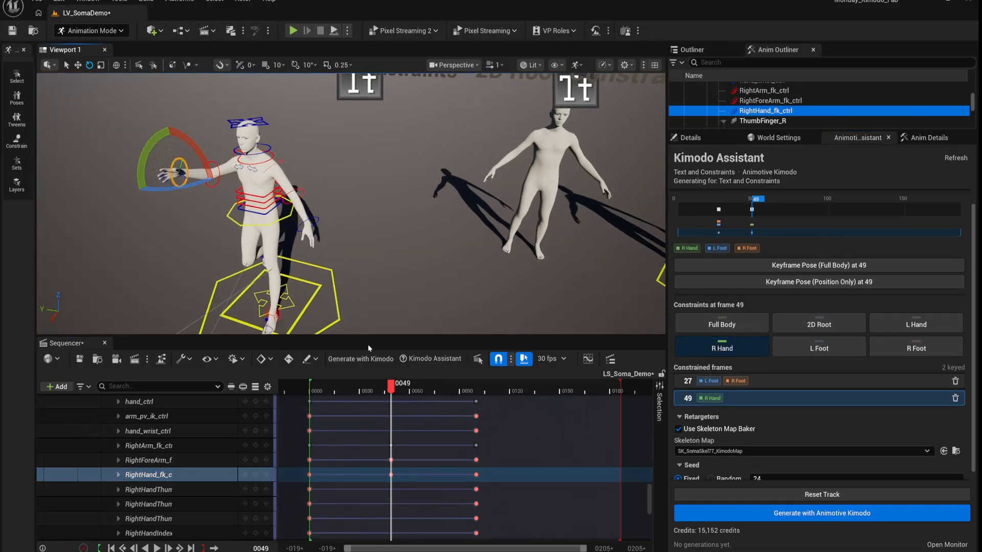
{"action": "left_click_drag", "start_coordinate": [393, 391], "coordinate": [416, 390]}
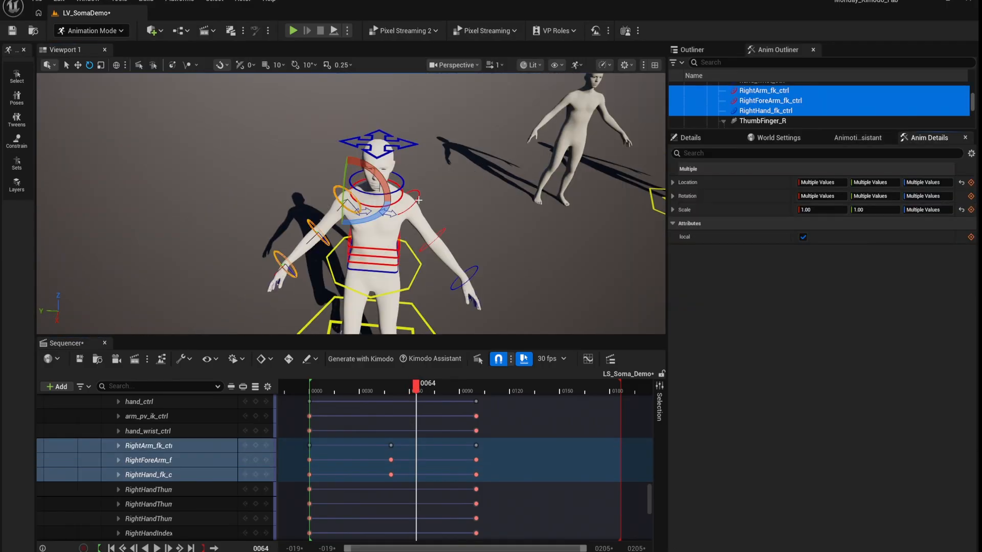
- Rotate the left arm down to the body and add an L Hand constraint at frame 64
{"action": "left_click", "coordinate": [419, 201]}
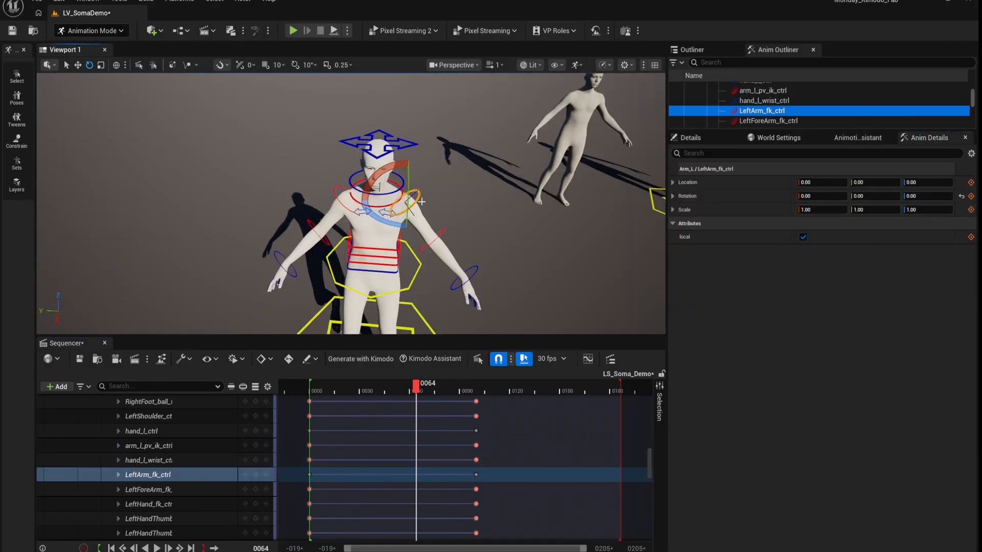
{"action": "left_click_drag", "start_coordinate": [409, 199], "coordinate": [417, 266]}
{"action": "left_click", "coordinate": [419, 277]}
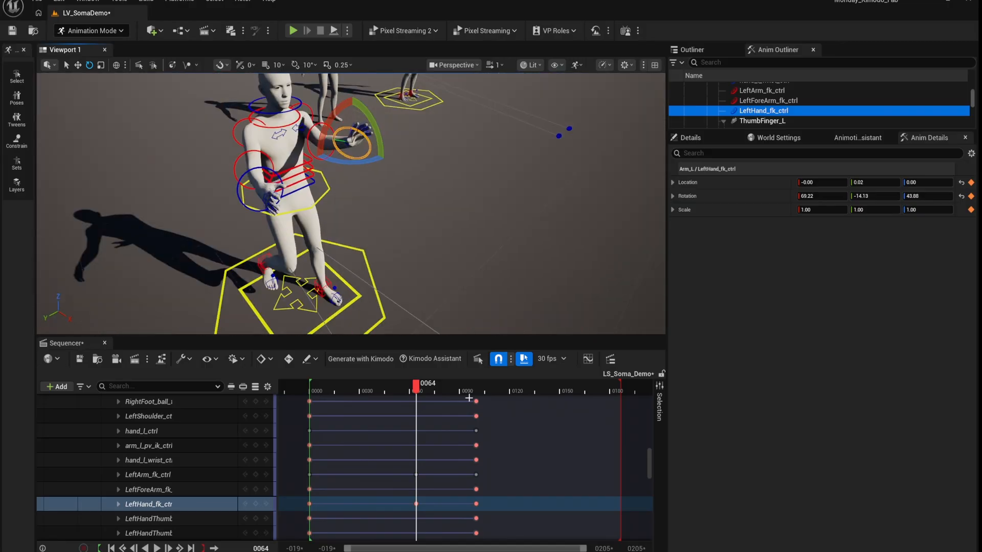
{"action": "left_click", "coordinate": [476, 401]}
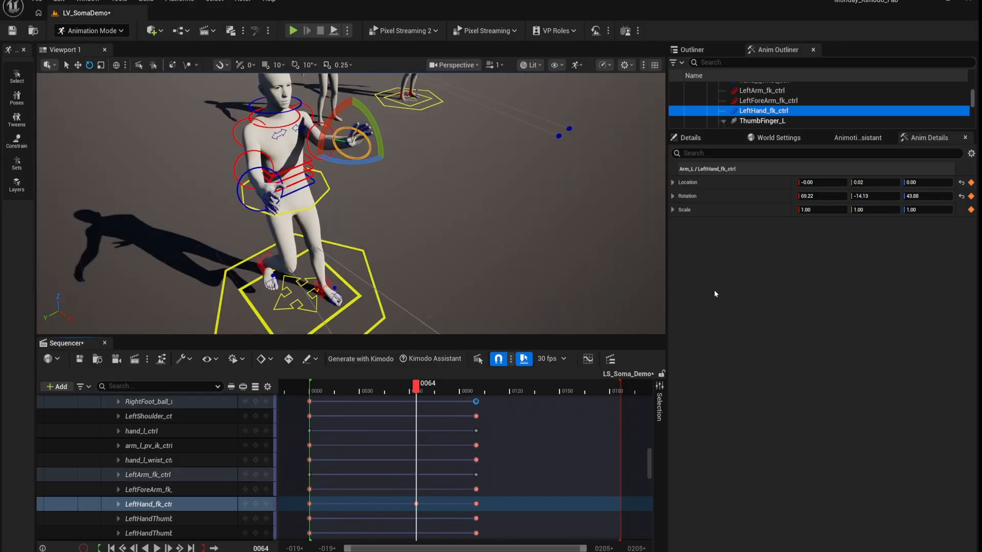
{"action": "left_click", "coordinate": [877, 138]}
{"action": "left_click", "coordinate": [899, 323]}
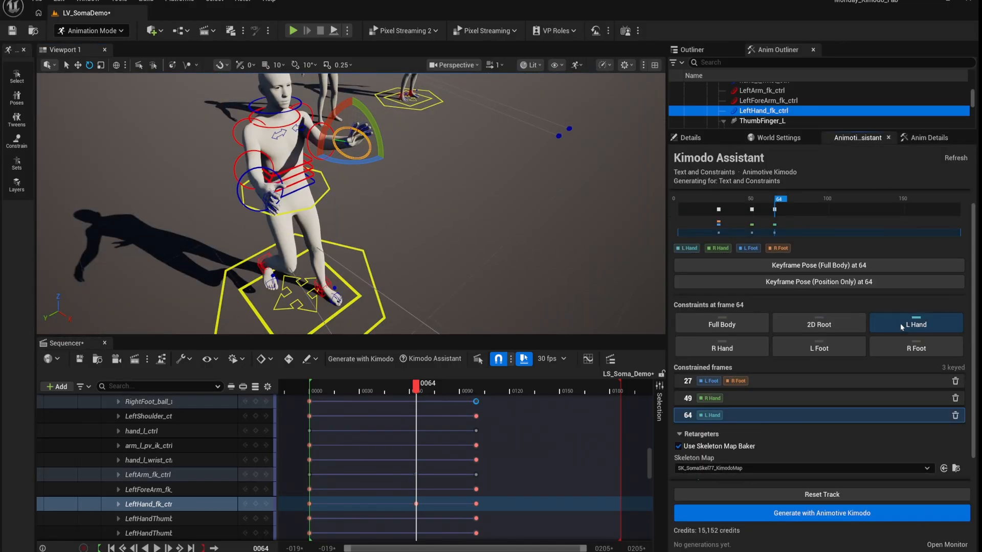
{"action": "left_click", "coordinate": [476, 403]}
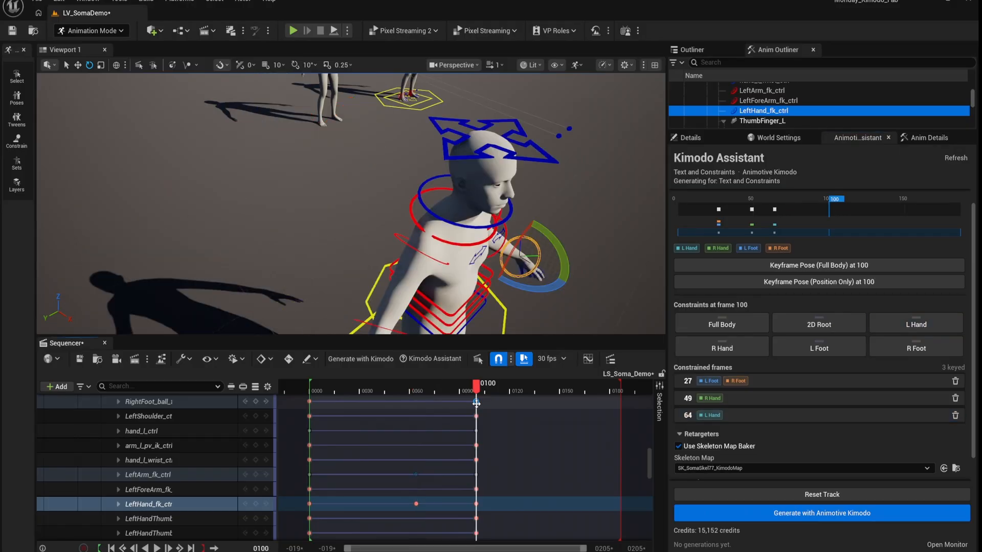
- Add a 2D Root constraint at frame 100
{"action": "scroll", "coordinate": [491, 296], "scroll_direction": "down", "scroll_amount": 6}
{"action": "mouse_move", "coordinate": [491, 296]}
{"action": "right_mouse_down"}
{"action": "mouse_move", "coordinate": [496, 322]}
{"action": "mouse_move", "coordinate": [491, 279]}
{"action": "right_mouse_up"}
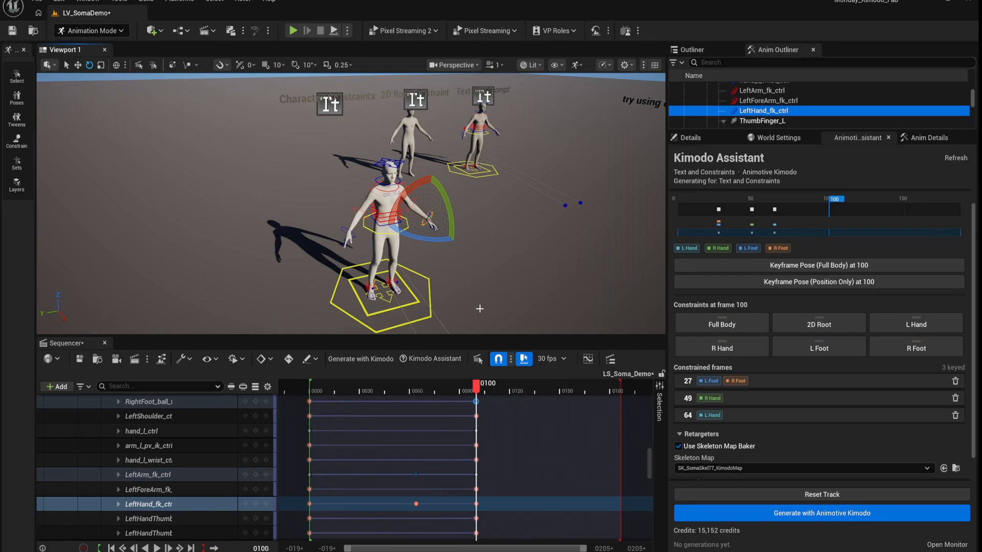
{"action": "left_click", "coordinate": [832, 328]}
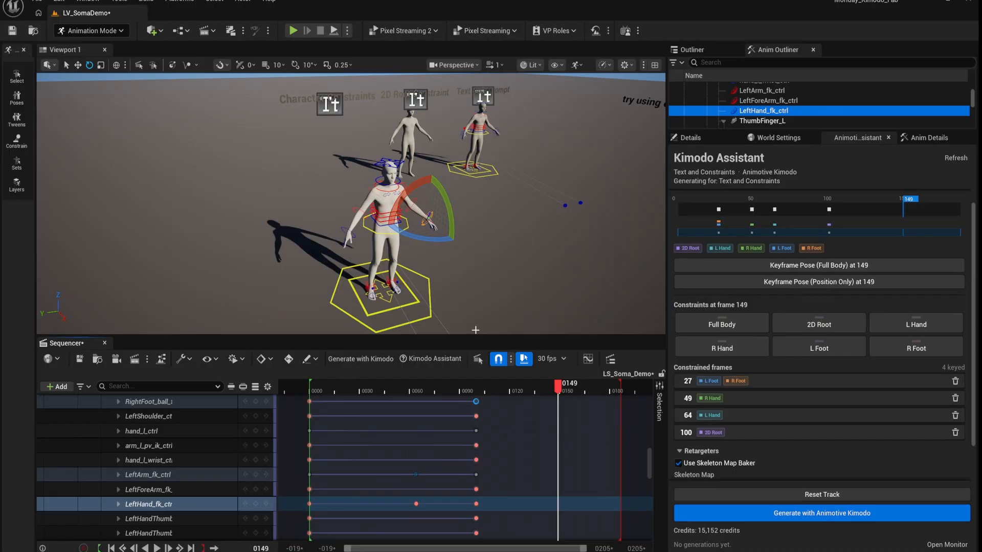
- Move the mannequin's root right and toward the camera, and turn it around
{"action": "left_click", "coordinate": [422, 320]}
{"action": "mouse_move", "coordinate": [462, 289]}
{"action": "right_mouse_down"}
{"action": "mouse_move", "coordinate": [471, 348]}
{"action": "mouse_move", "coordinate": [462, 290]}
{"action": "right_mouse_up"}
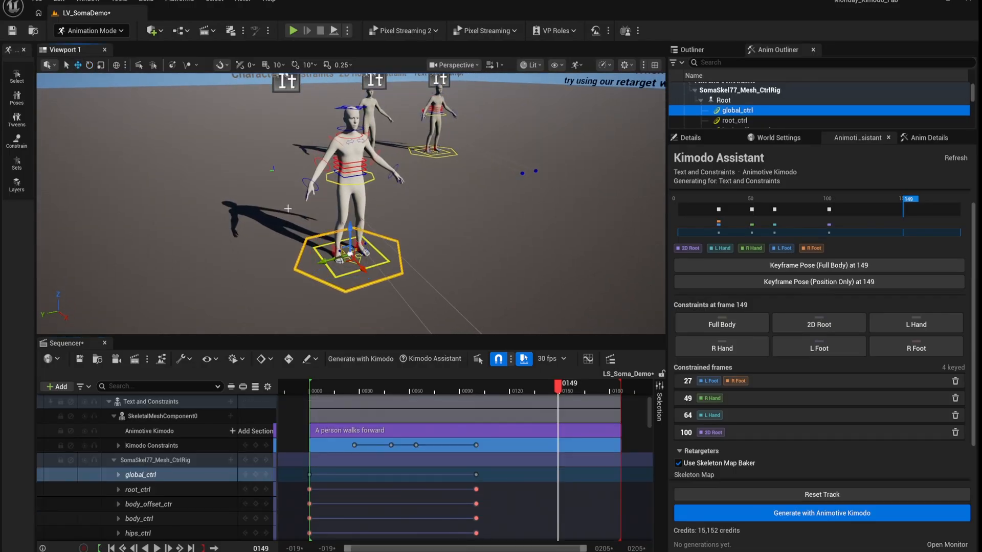
{"action": "left_click_drag", "start_coordinate": [366, 270], "coordinate": [346, 301]}
{"action": "right_click_drag", "start_coordinate": [346, 287], "coordinate": [409, 286]}
- Lower both arms and drop the body control for the final pose
{"action": "left_click", "coordinate": [336, 153]}
{"action": "right_click_drag", "start_coordinate": [353, 134], "coordinate": [353, 179]}
{"action": "left_click_drag", "start_coordinate": [335, 188], "coordinate": [347, 217]}
{"action": "left_click", "coordinate": [268, 204]}
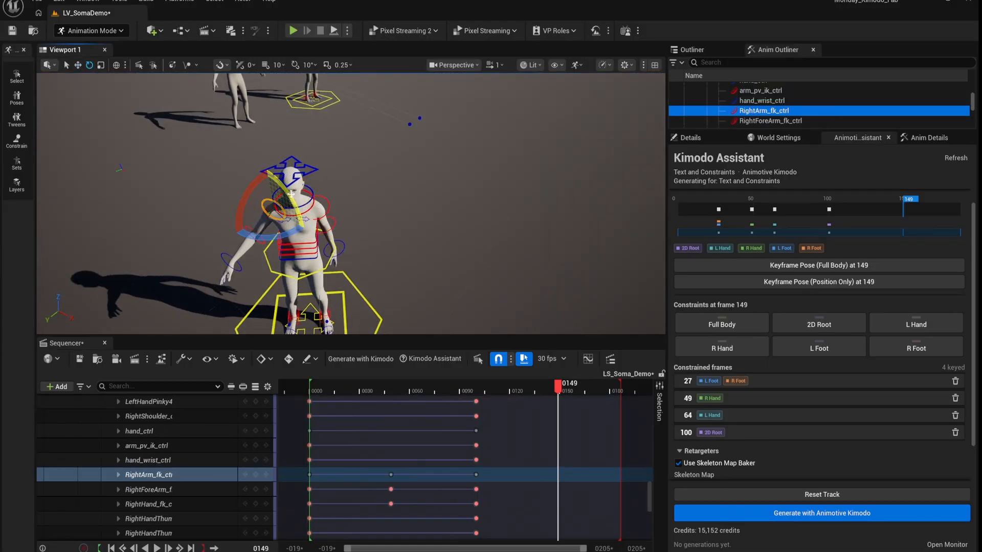
{"action": "left_click_drag", "start_coordinate": [290, 194], "coordinate": [280, 180]}
{"action": "right_click_drag", "start_coordinate": [307, 215], "coordinate": [312, 154]}
{"action": "left_click", "coordinate": [286, 207]}
{"action": "key", "text": "w"}
{"action": "left_click_drag", "start_coordinate": [309, 168], "coordinate": [309, 193]}
{"action": "left_click", "coordinate": [346, 298]}
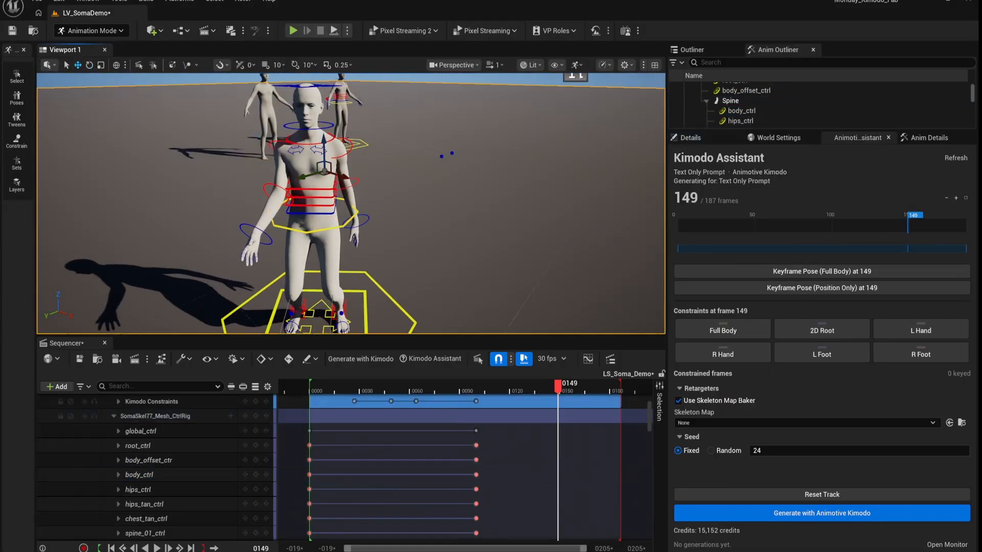
- Refine the final pose by adjusting the neck, head, body lean and left arm
{"action": "left_click", "coordinate": [305, 313]}
{"action": "left_click", "coordinate": [346, 153]}
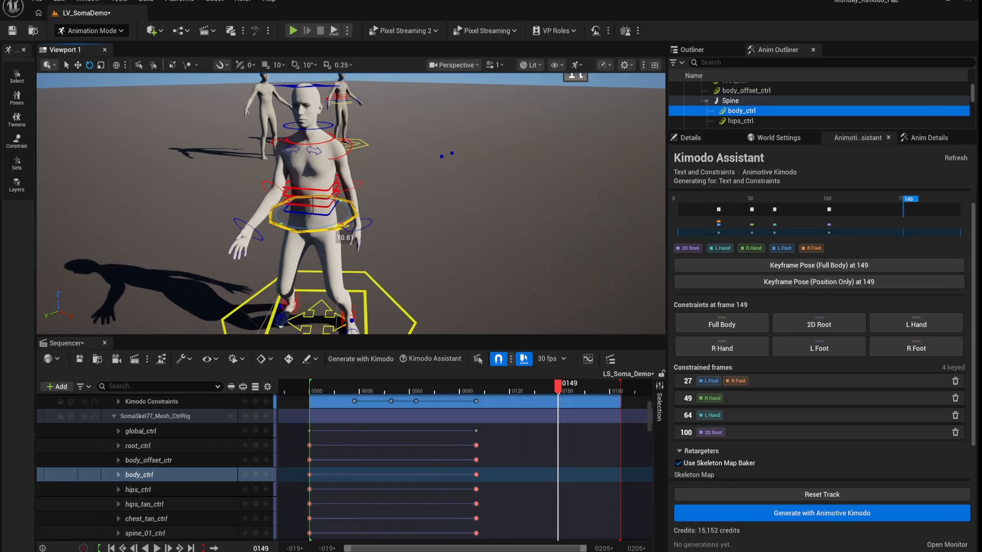
{"action": "left_click", "coordinate": [320, 128]}
{"action": "left_click", "coordinate": [318, 142]}
{"action": "left_click_drag", "start_coordinate": [284, 119], "coordinate": [277, 134]}
{"action": "left_click", "coordinate": [292, 90]}
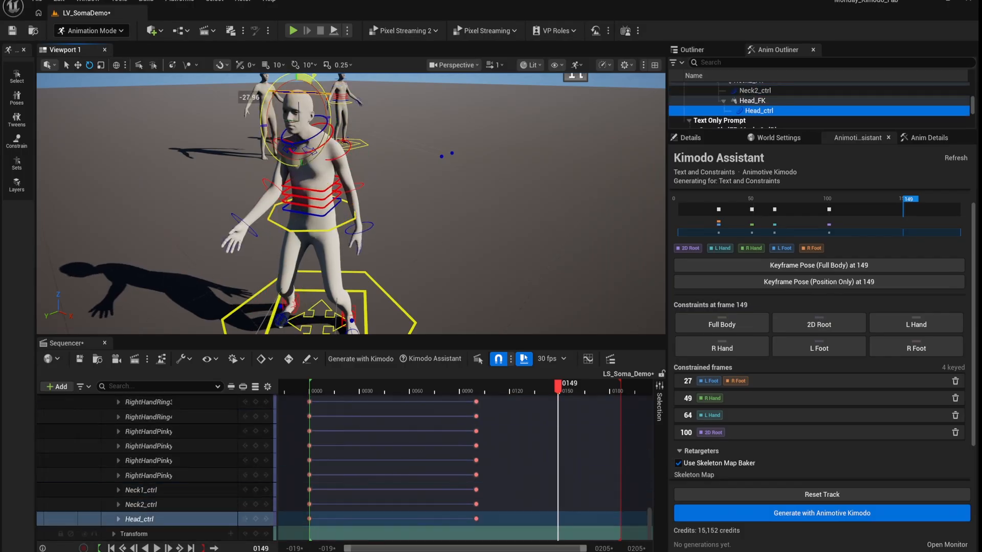
{"action": "left_click_drag", "start_coordinate": [272, 92], "coordinate": [265, 105]}
{"action": "left_click", "coordinate": [272, 212]}
{"action": "left_click_drag", "start_coordinate": [284, 190], "coordinate": [276, 210]}
{"action": "left_click", "coordinate": [257, 163]}
{"action": "left_click", "coordinate": [323, 149]}
{"action": "left_click_drag", "start_coordinate": [239, 144], "coordinate": [278, 139]}
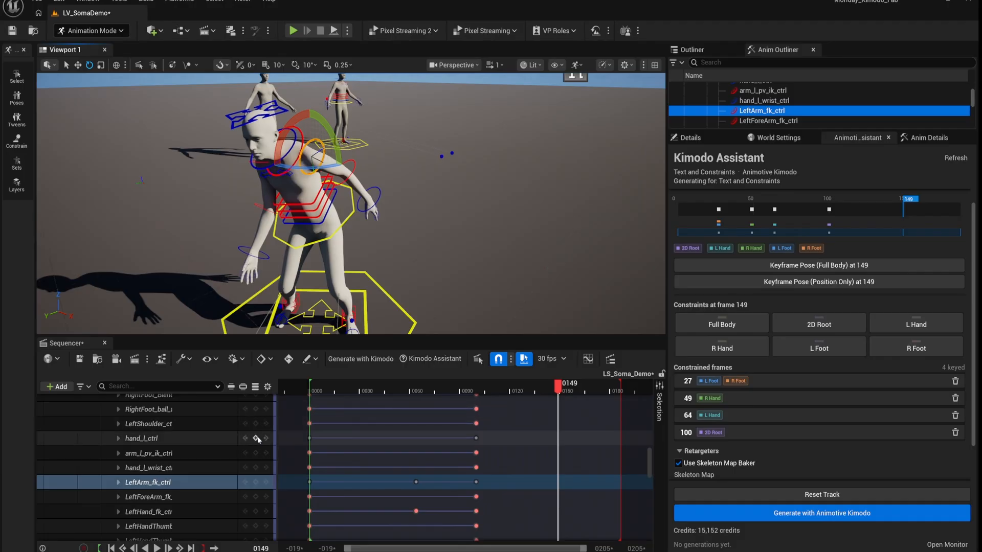
- Add a Full Body constraint at frame 149 on the SomaSkel77_Mesh_CtrlRig track
{"action": "scroll", "coordinate": [259, 441], "scroll_direction": "up", "scroll_amount": 5}
{"action": "scroll", "coordinate": [258, 441], "scroll_direction": "up", "scroll_amount": 10}
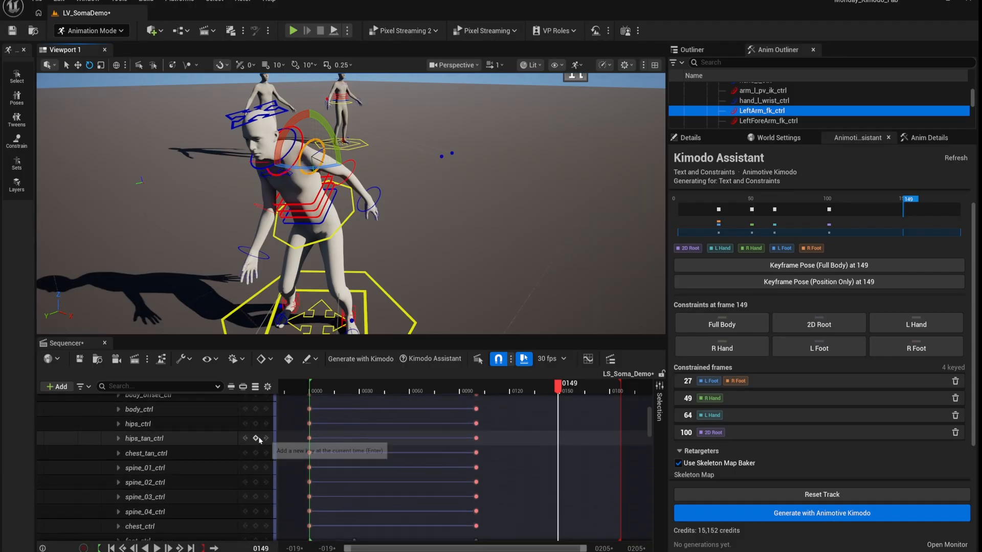
{"action": "left_click", "coordinate": [255, 464]}
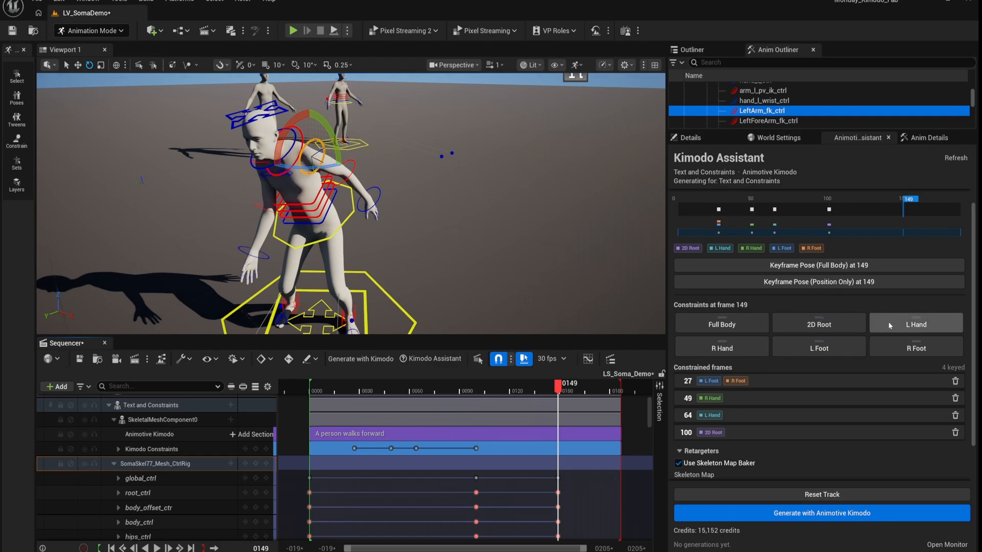
{"action": "left_click", "coordinate": [728, 322]}
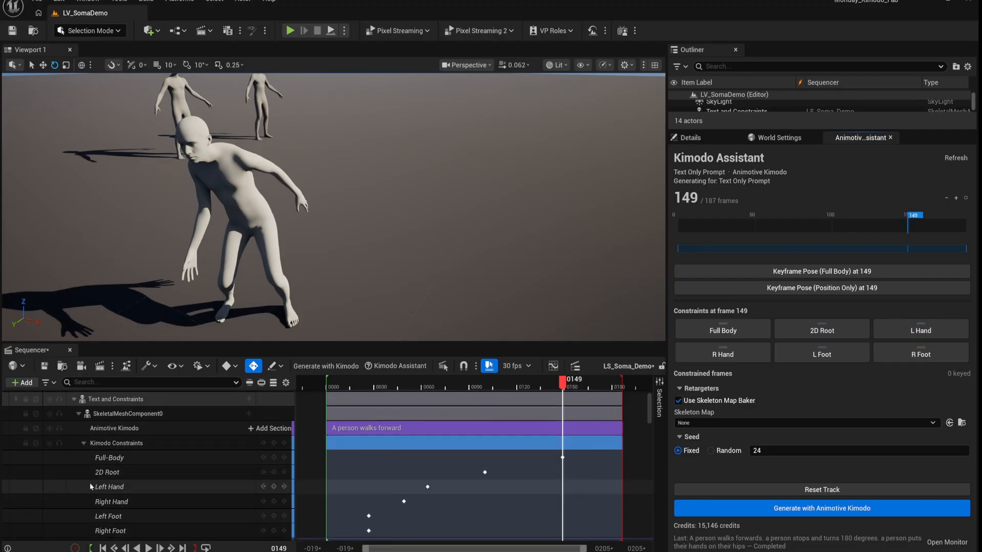
{"action": "scroll", "coordinate": [376, 496], "scroll_direction": "down", "scroll_amount": 1}
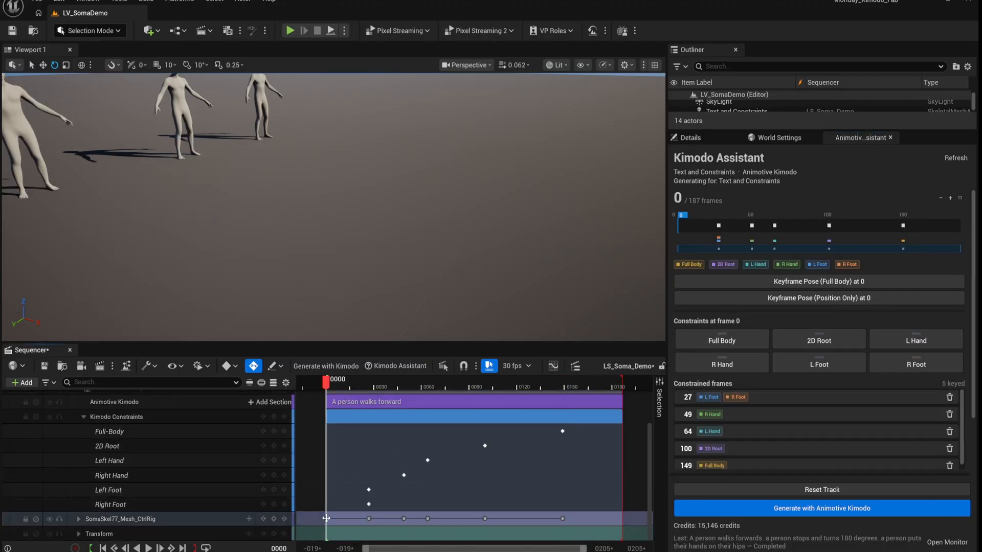
{"action": "right_click_drag", "start_coordinate": [358, 230], "coordinate": [302, 178]}
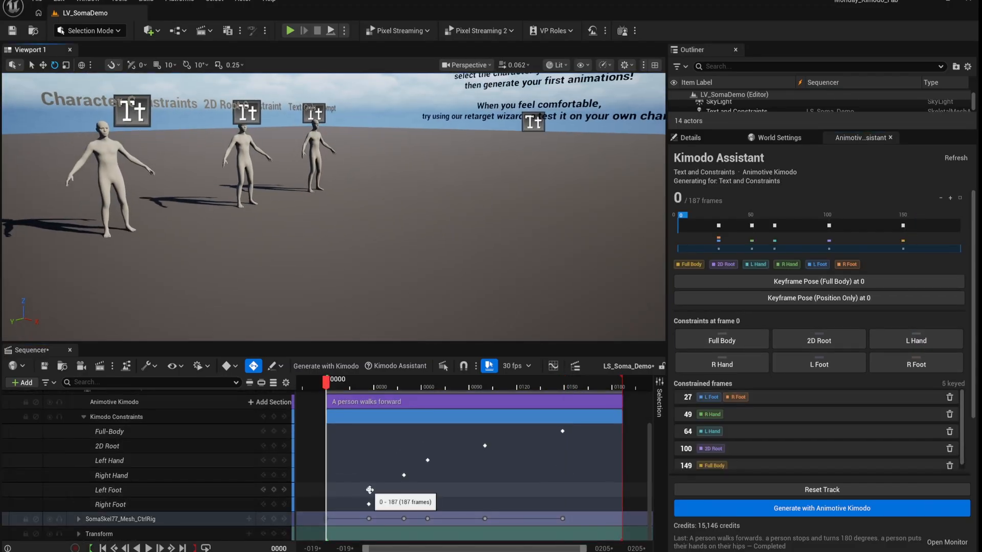
{"action": "left_click", "coordinate": [370, 490]}
{"action": "left_click", "coordinate": [404, 475]}
{"action": "left_click", "coordinate": [427, 460]}
{"action": "left_click", "coordinate": [485, 446]}
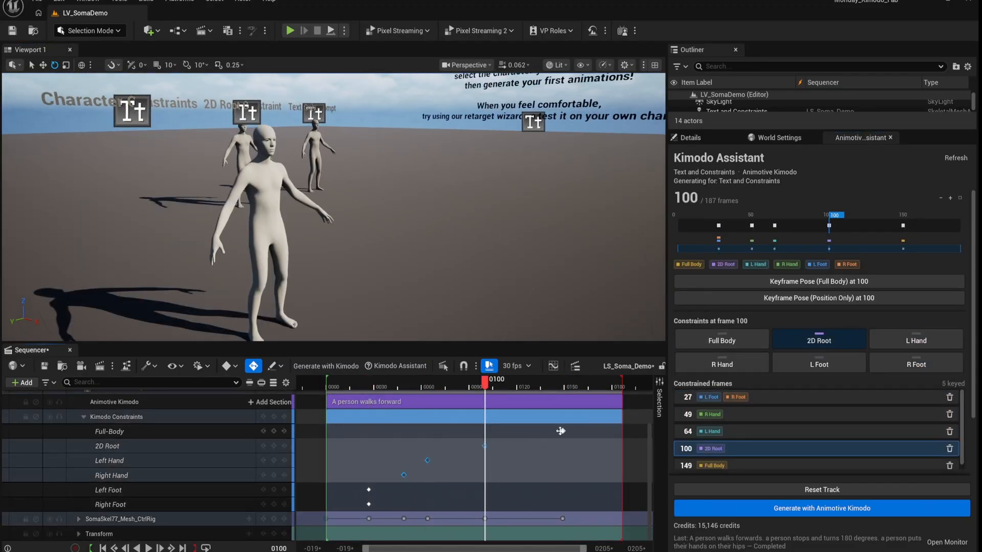
{"action": "left_click", "coordinate": [562, 431]}
{"action": "right_click_drag", "start_coordinate": [348, 255], "coordinate": [339, 281]}
{"action": "left_click_drag", "start_coordinate": [335, 384], "coordinate": [363, 410]}
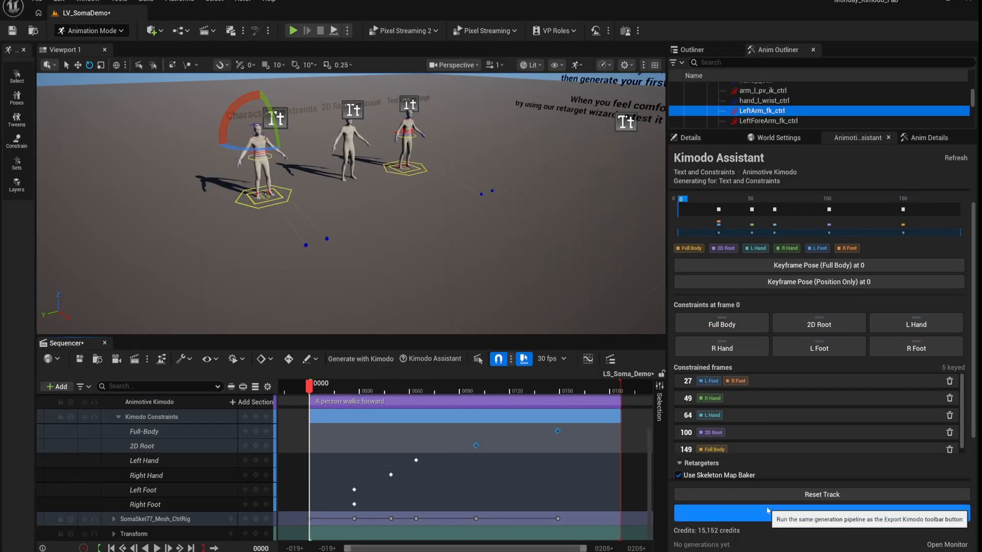
- Generate the Kimodo animation from the keyed constraints and play it back in Sequencer
{"action": "left_click", "coordinate": [770, 508]}
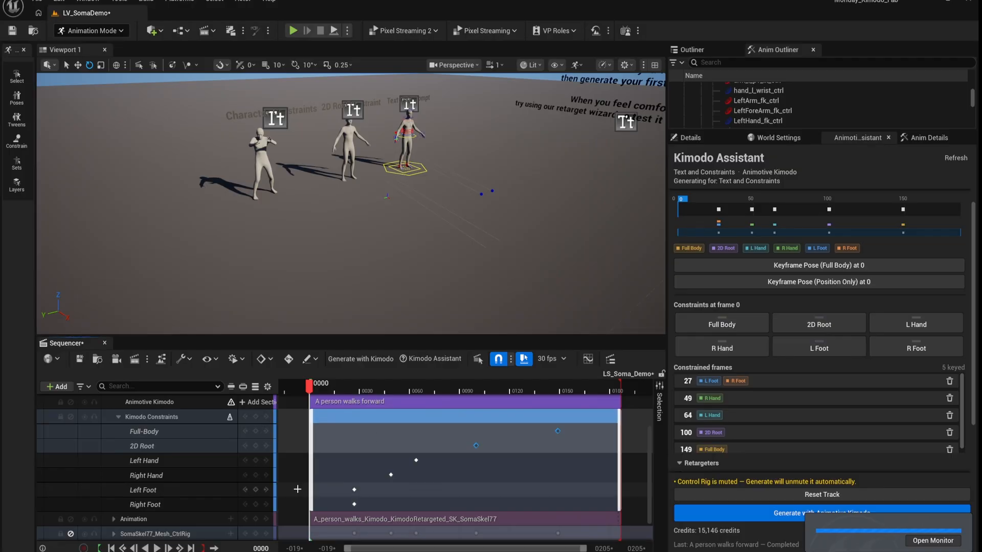
{"action": "left_click", "coordinate": [157, 549]}
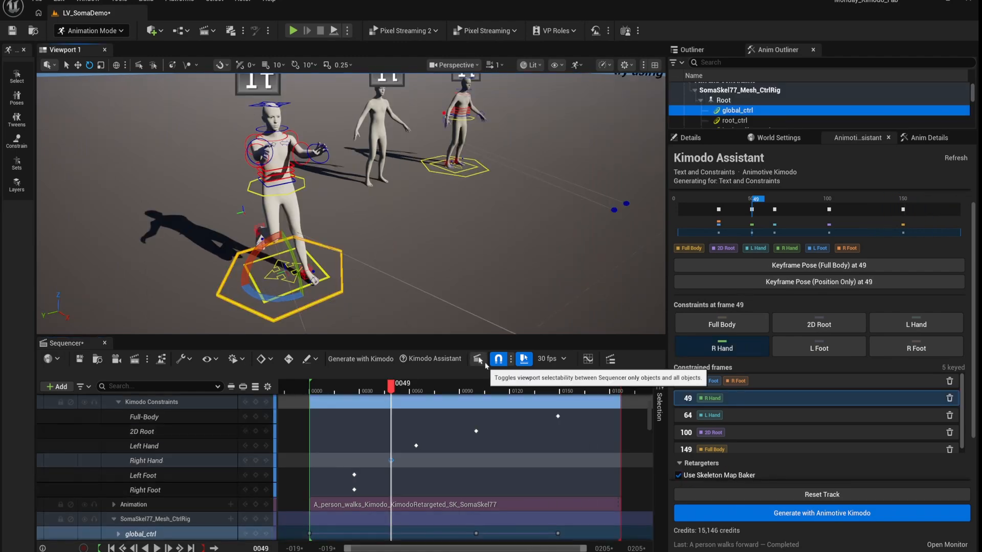
- Switch to Selection Mode, return to frame 0 and mute the control rig track
{"action": "left_click", "coordinate": [99, 31]}
{"action": "left_click", "coordinate": [91, 48]}
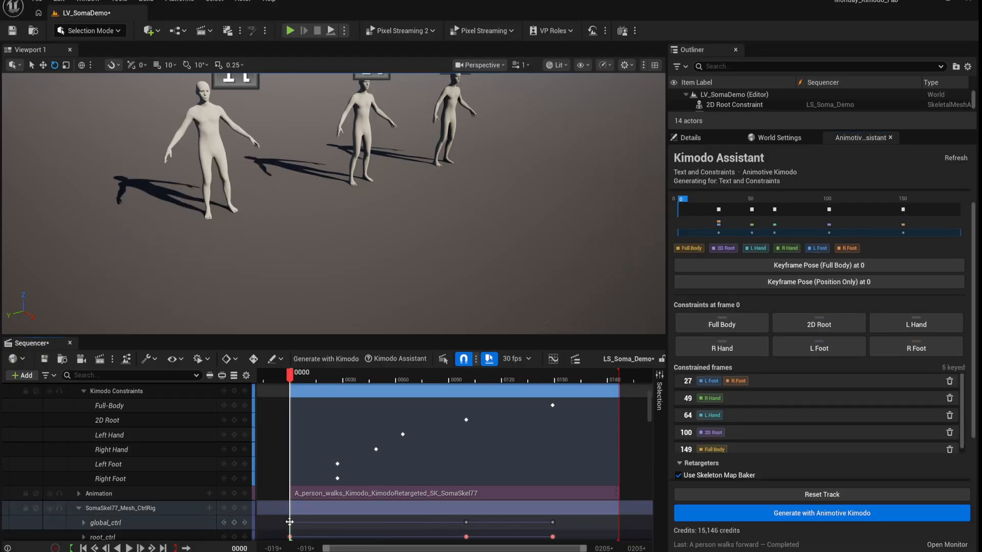
{"action": "right_click_drag", "start_coordinate": [252, 234], "coordinate": [252, 235]}
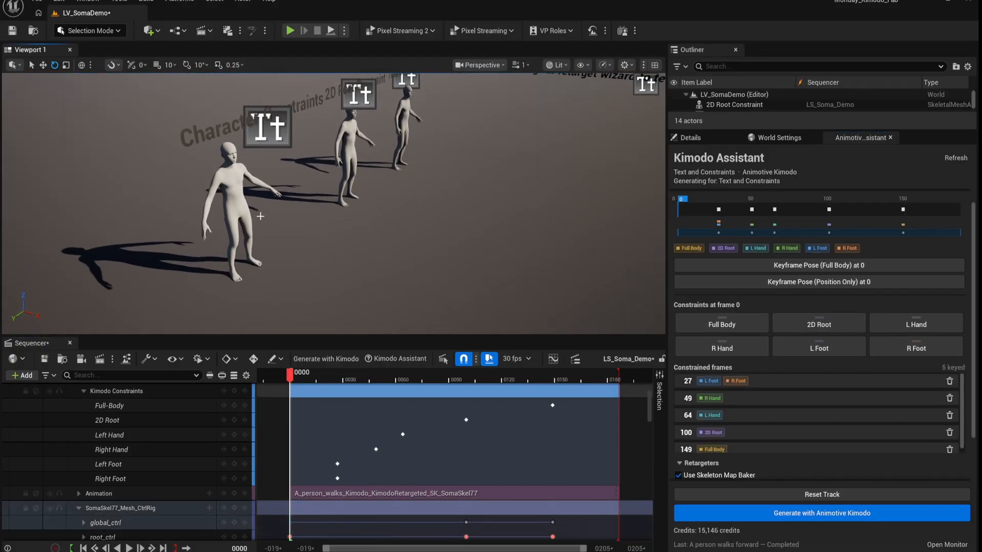
{"action": "left_click", "coordinate": [36, 508]}
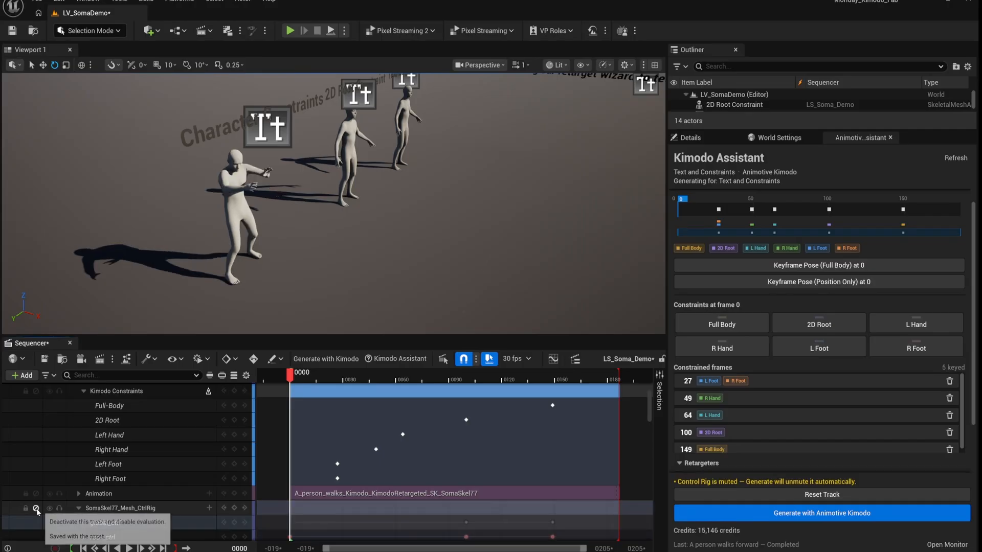
- At the frame 27 Left Foot constraint, toggle the control rig track to compare poses
{"action": "left_click", "coordinate": [336, 464]}
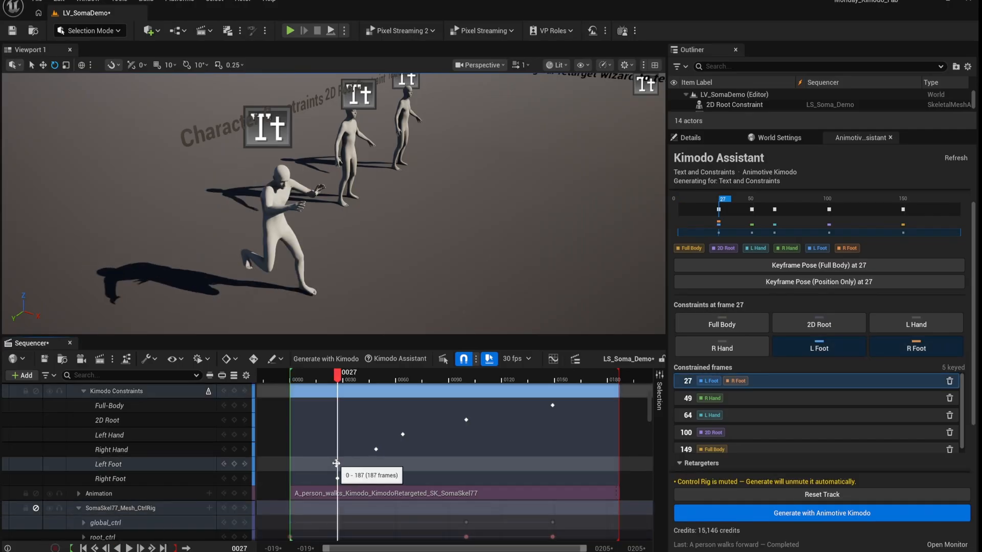
{"action": "left_click", "coordinate": [36, 509]}
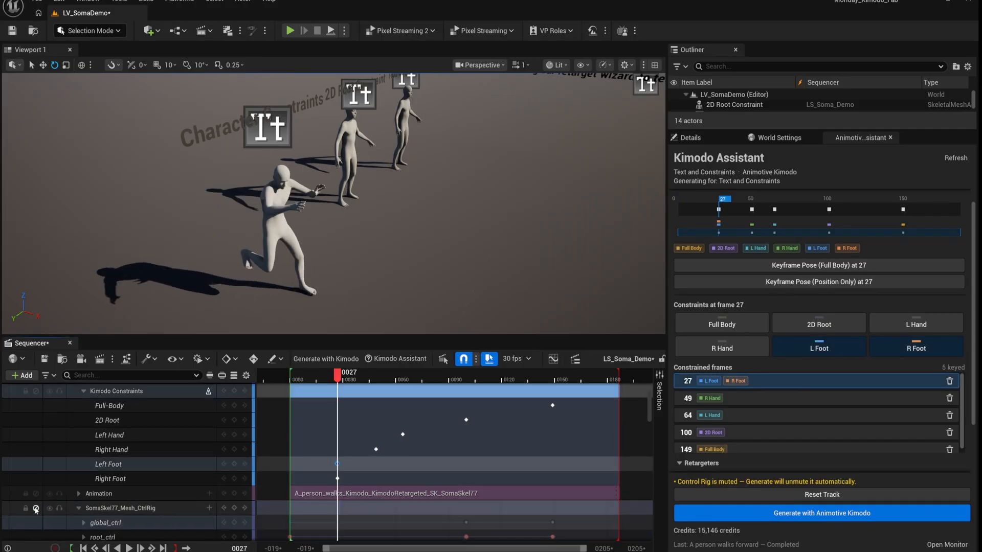
{"action": "left_click", "coordinate": [35, 510]}
{"action": "left_click", "coordinate": [36, 509]}
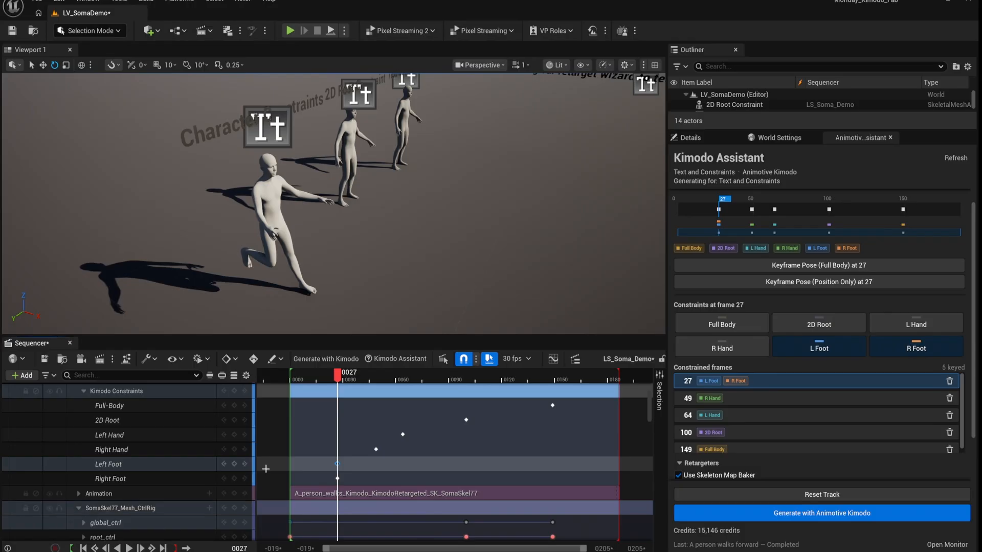
- At the frame 49 Right Hand constraint, compare poses by toggling the control rig, leaving it muted
{"action": "left_click", "coordinate": [376, 450]}
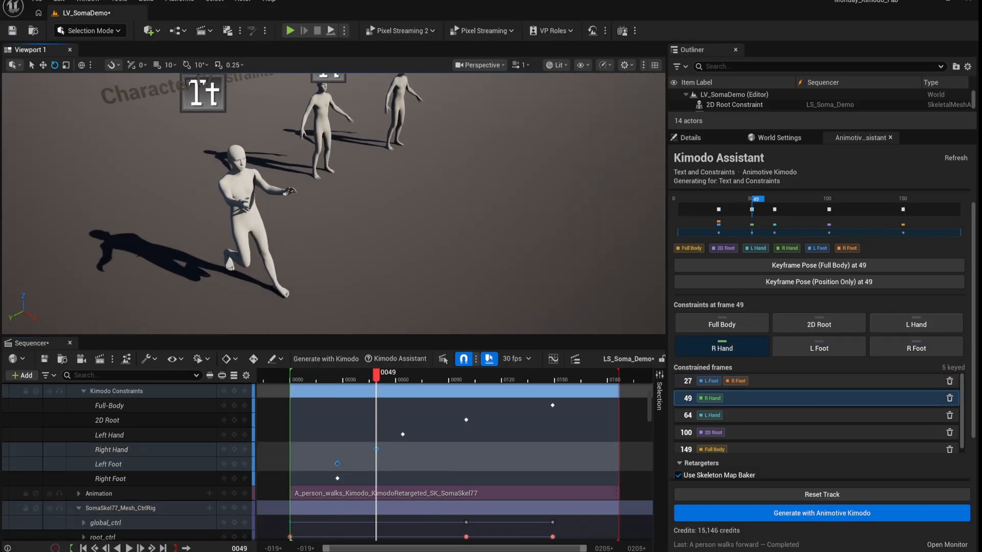
{"action": "left_click", "coordinate": [36, 509]}
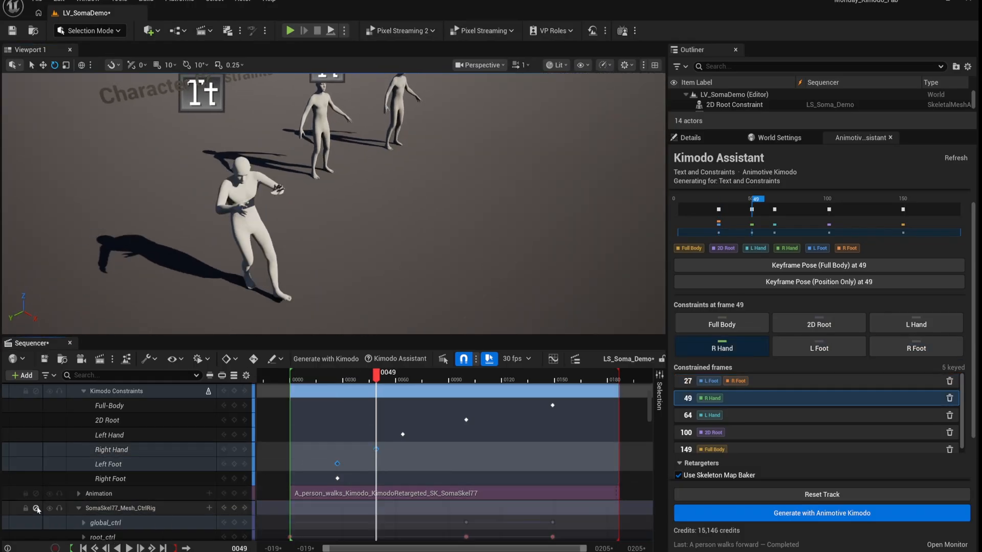
{"action": "left_click", "coordinate": [37, 509]}
{"action": "left_click", "coordinate": [36, 508]}
{"action": "left_click", "coordinate": [36, 508]}
{"action": "left_click", "coordinate": [37, 509]}
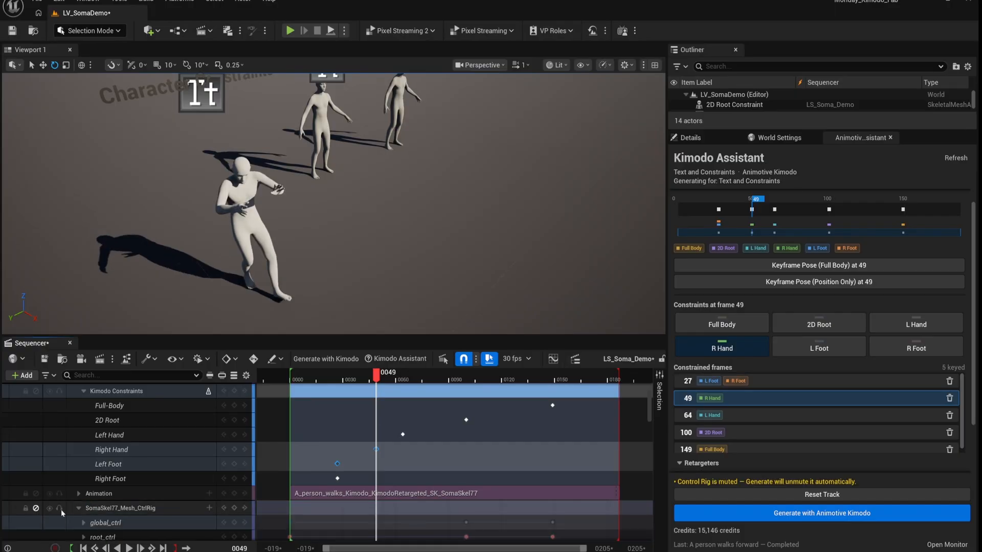
{"action": "left_click", "coordinate": [36, 508]}
{"action": "left_click", "coordinate": [36, 508]}
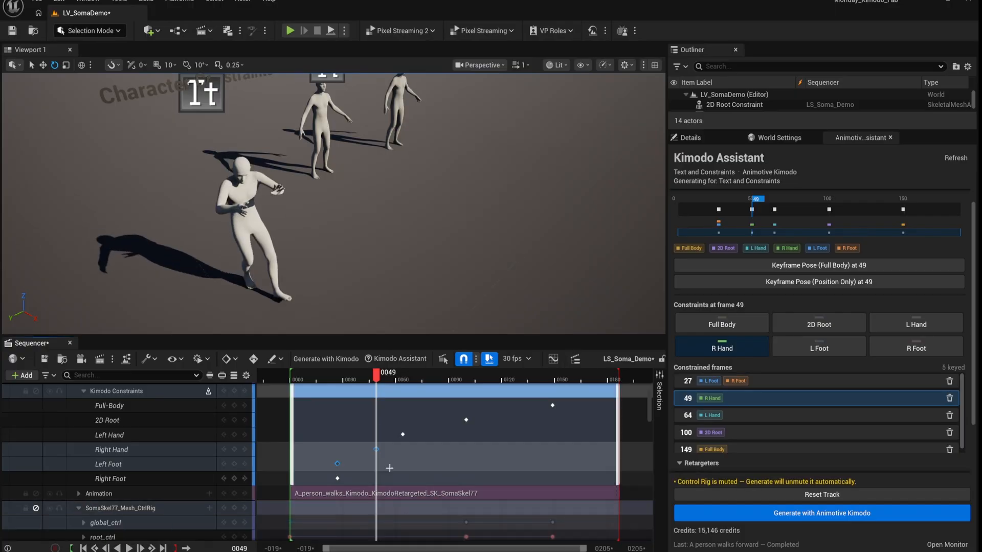
{"action": "left_click", "coordinate": [404, 436]}
{"action": "left_click_drag", "start_coordinate": [352, 223], "coordinate": [342, 217]}
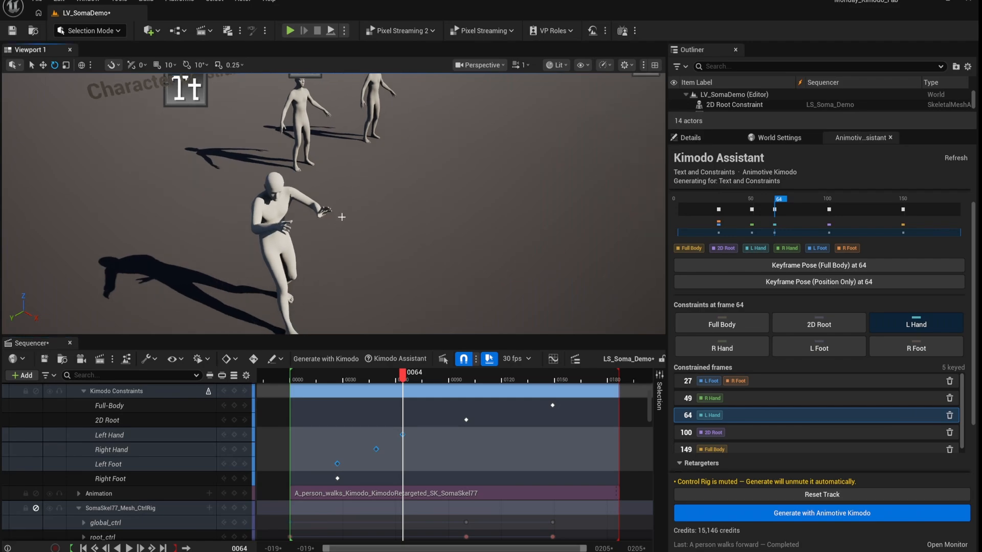
{"action": "left_click", "coordinate": [36, 508]}
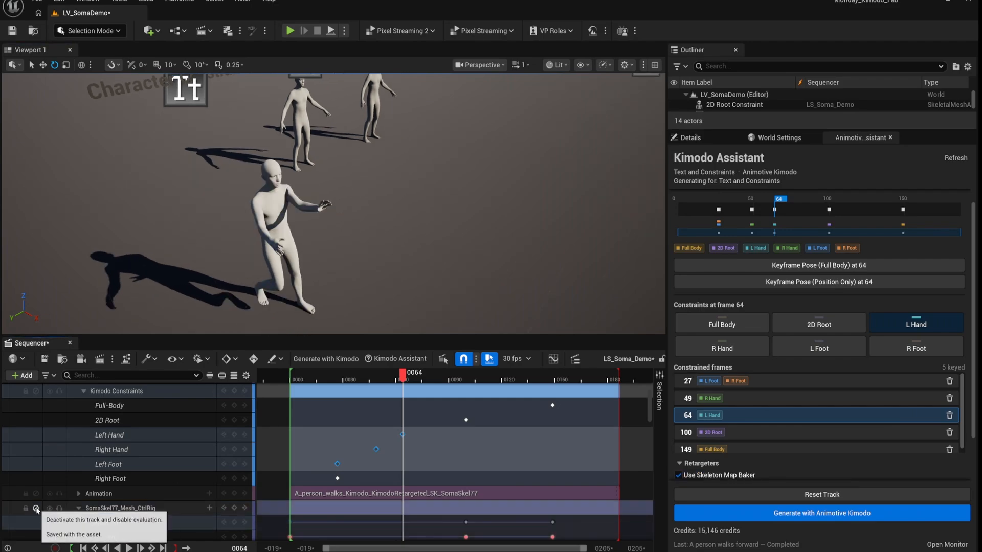
{"action": "left_click", "coordinate": [36, 509]}
{"action": "left_click", "coordinate": [36, 509]}
{"action": "left_click", "coordinate": [36, 509]}
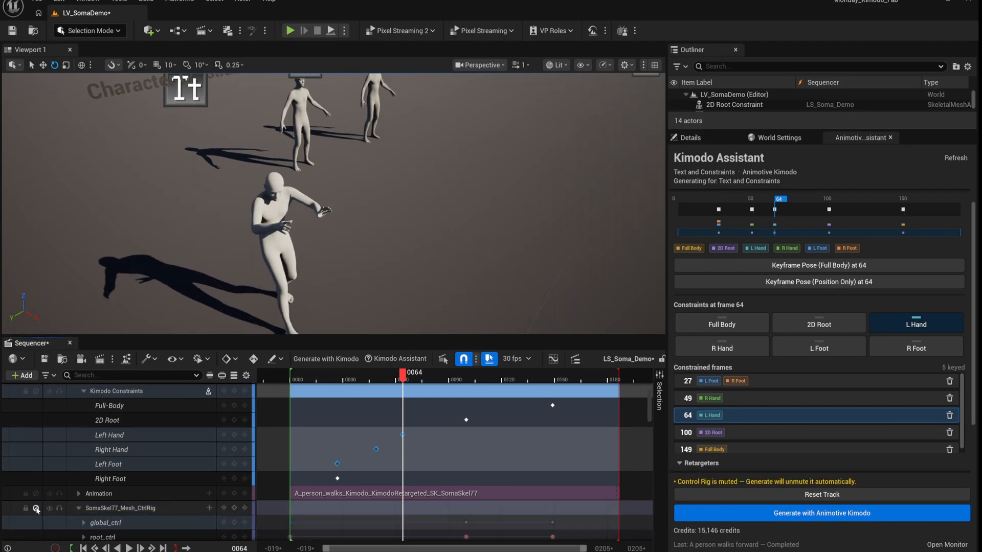
{"action": "left_click", "coordinate": [36, 509]}
{"action": "left_click", "coordinate": [36, 508]}
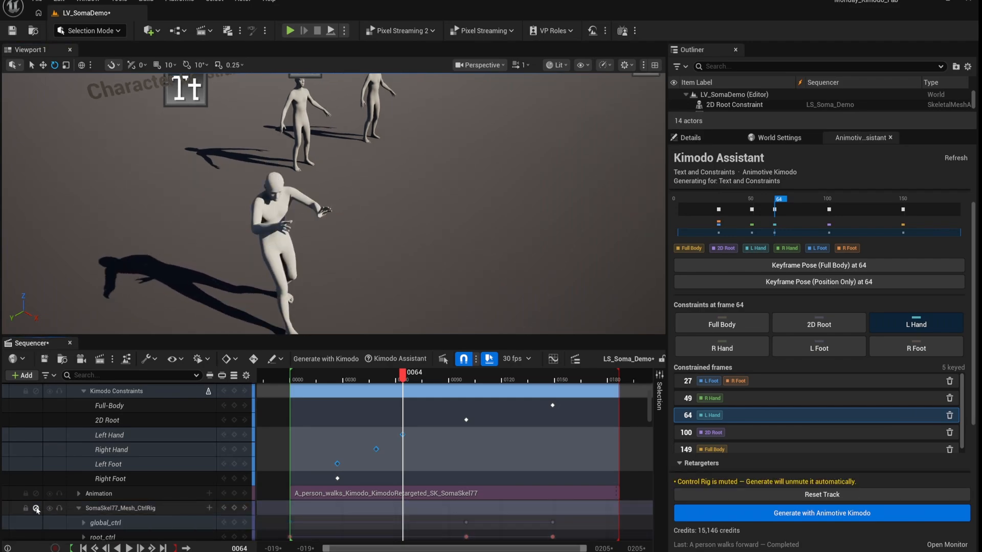
{"action": "left_click", "coordinate": [464, 419]}
{"action": "right_click_drag", "start_coordinate": [334, 205], "coordinate": [335, 163]}
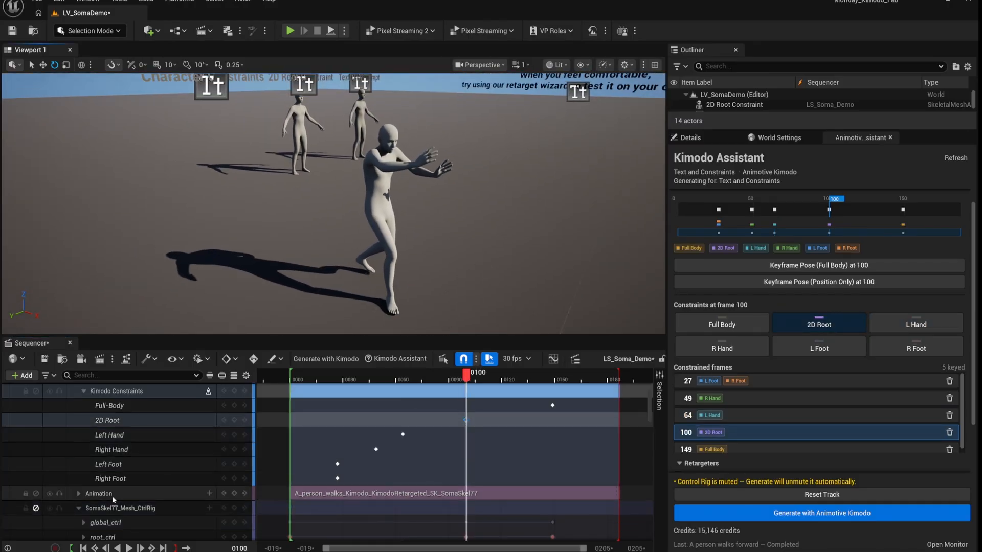
{"action": "left_click", "coordinate": [36, 508]}
{"action": "left_click", "coordinate": [36, 508]}
{"action": "left_click", "coordinate": [36, 508]}
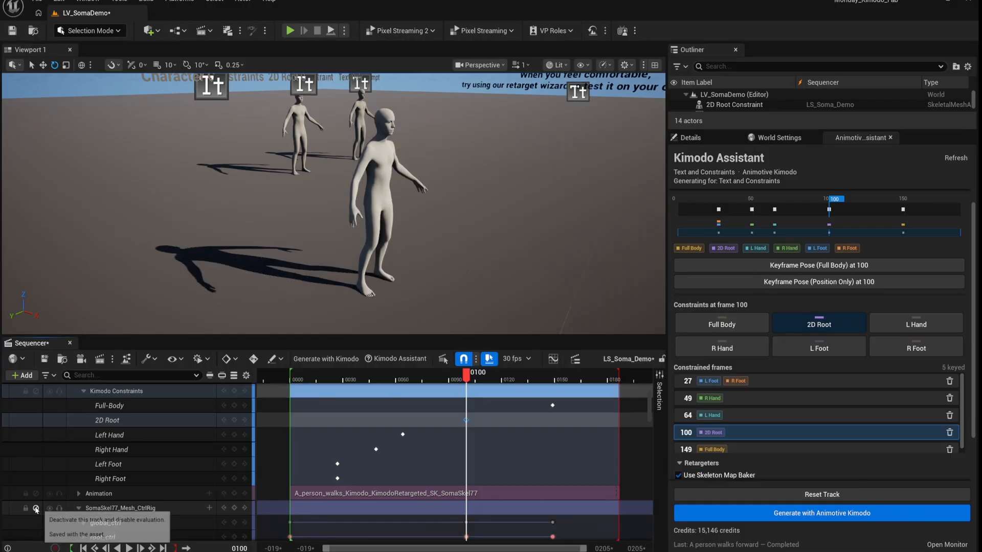
{"action": "left_click", "coordinate": [36, 508]}
{"action": "left_click", "coordinate": [35, 508]}
{"action": "left_click", "coordinate": [36, 509]}
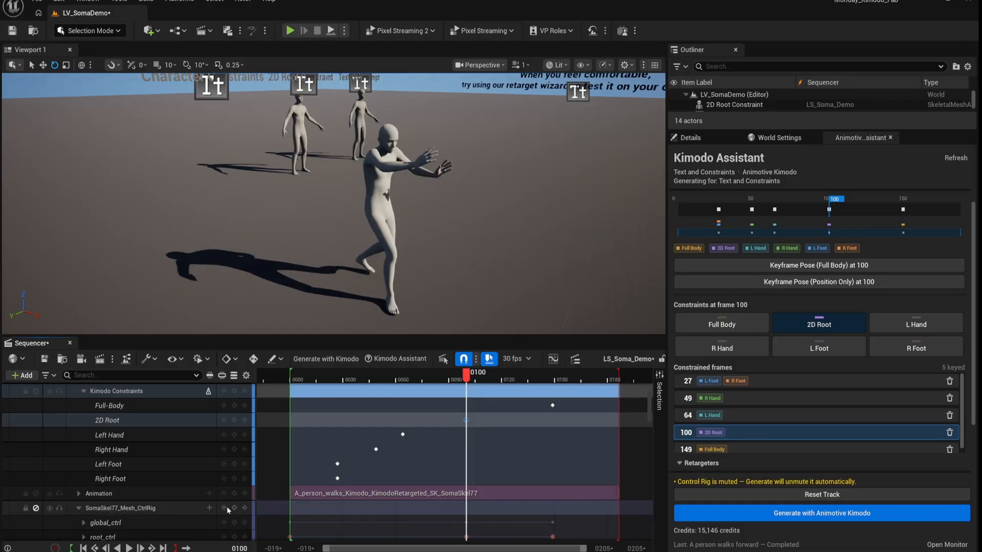
{"action": "left_click", "coordinate": [551, 405]}
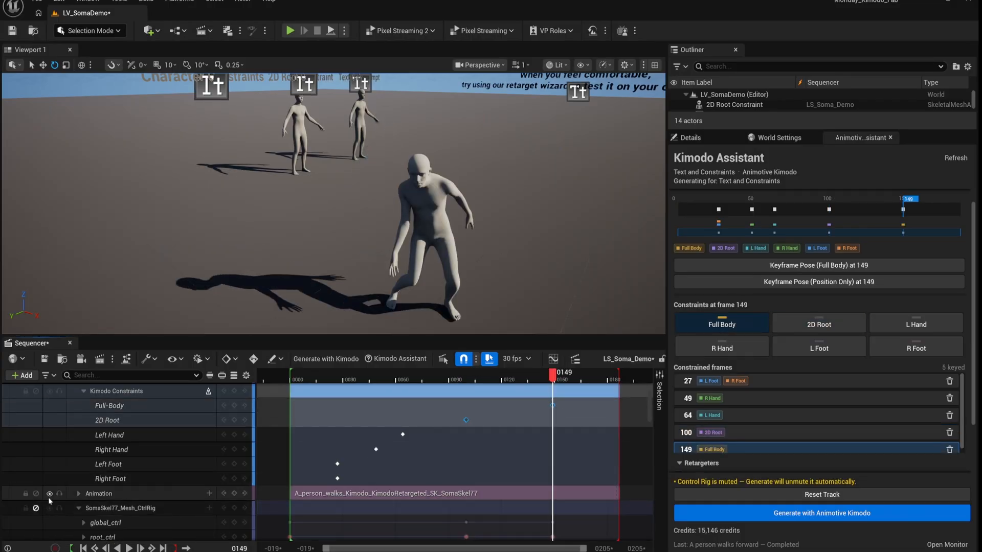
{"action": "left_click", "coordinate": [35, 508]}
{"action": "left_click", "coordinate": [35, 508]}
{"action": "left_click", "coordinate": [36, 508]}
{"action": "left_click", "coordinate": [36, 508]}
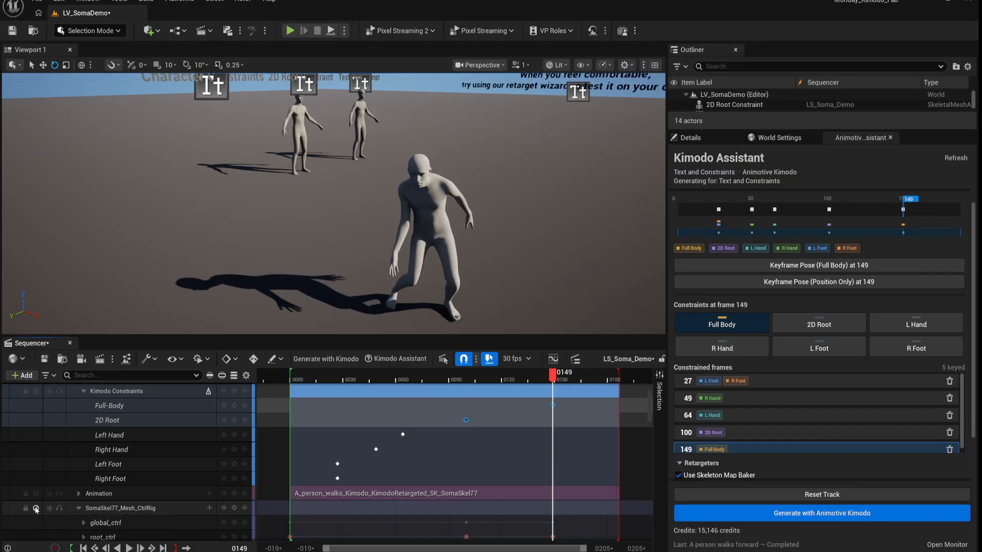
{"action": "left_click", "coordinate": [35, 508]}
{"action": "left_click", "coordinate": [35, 508]}
{"action": "left_click", "coordinate": [35, 509]}
{"action": "left_click", "coordinate": [36, 508]}
{"action": "left_click", "coordinate": [36, 508]}
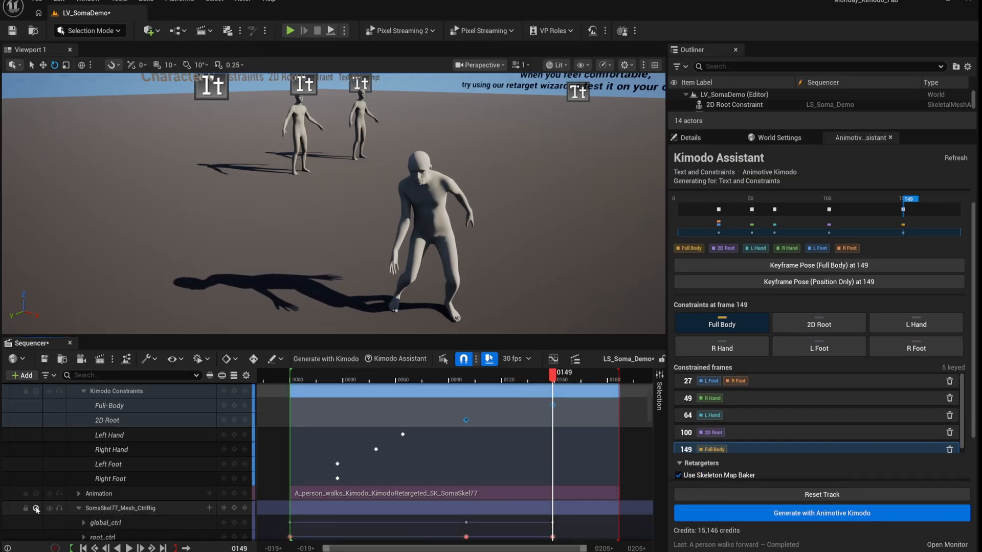
{"action": "left_click", "coordinate": [36, 508]}
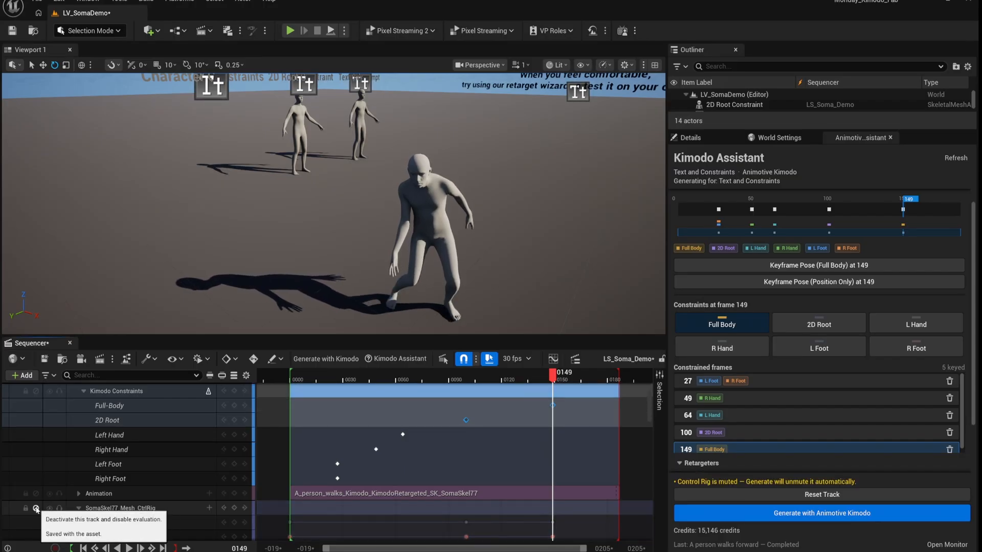